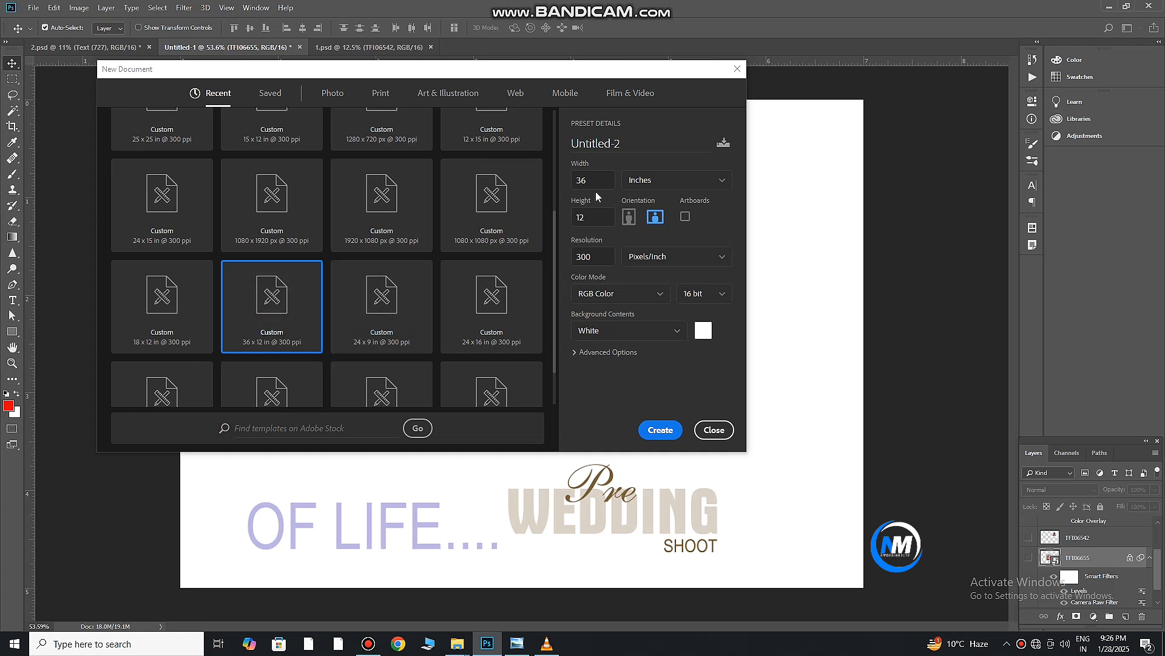
Step: Create a new document of 36 x 12 inches at 300 pixels/inch, RGB 16-bit with a white background
click(582, 217)
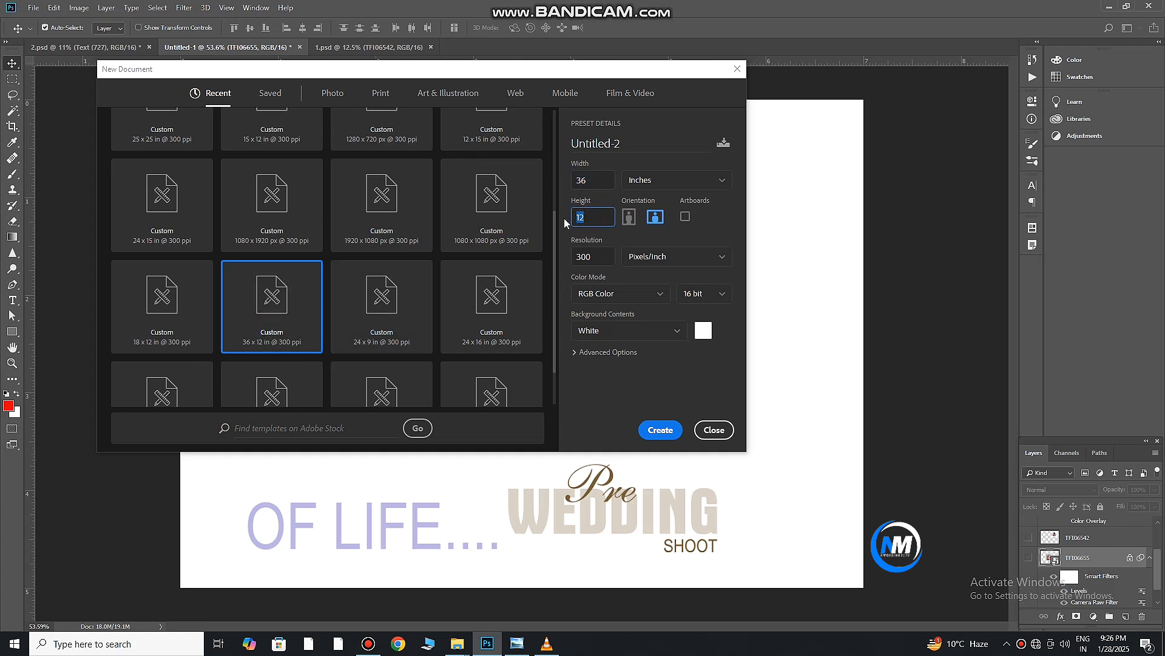
click(660, 430)
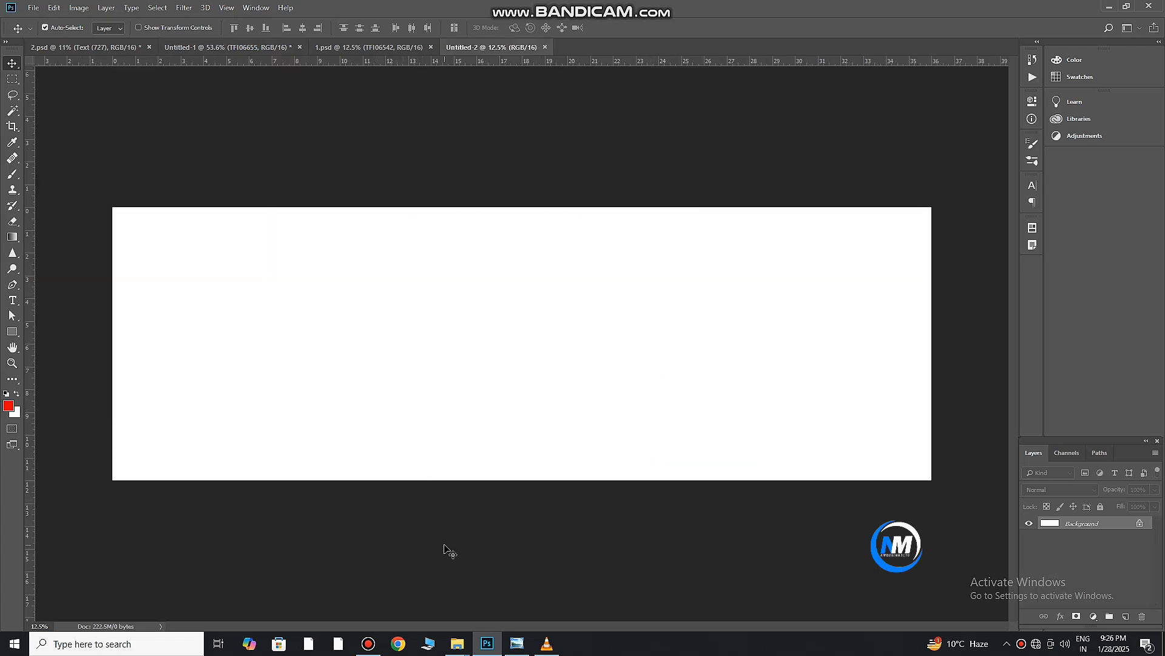
Step: Open the album background folder inside brush png on Local Disk (F:) in File Explorer
key(super+e)
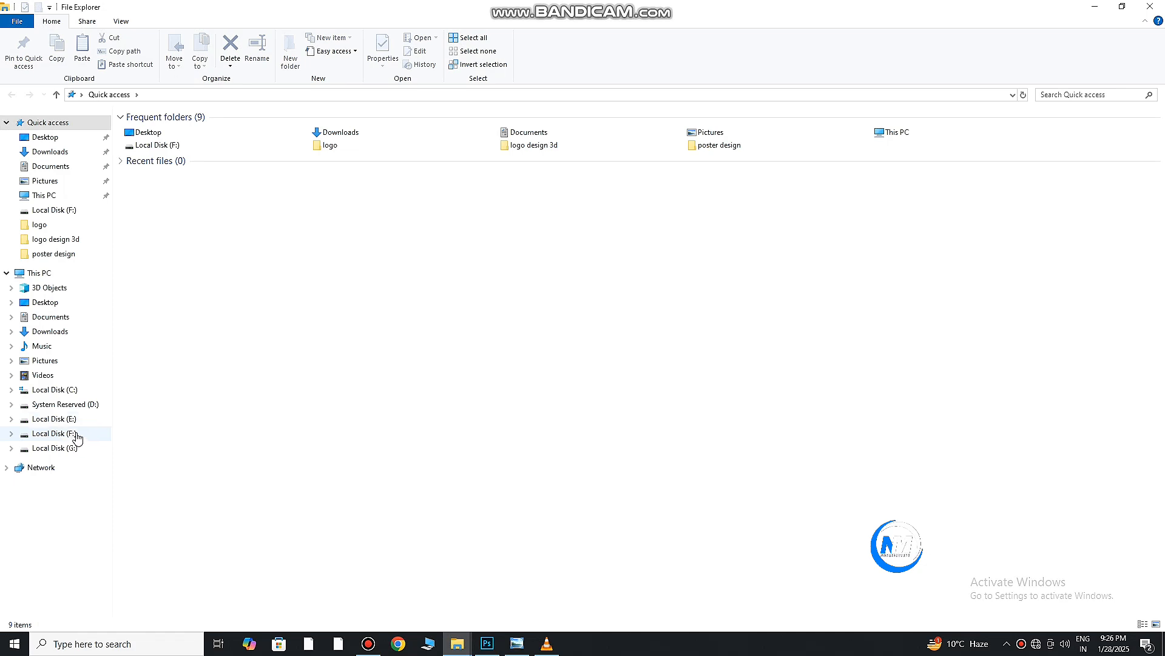
click(76, 435)
double_click(155, 146)
double_click(164, 148)
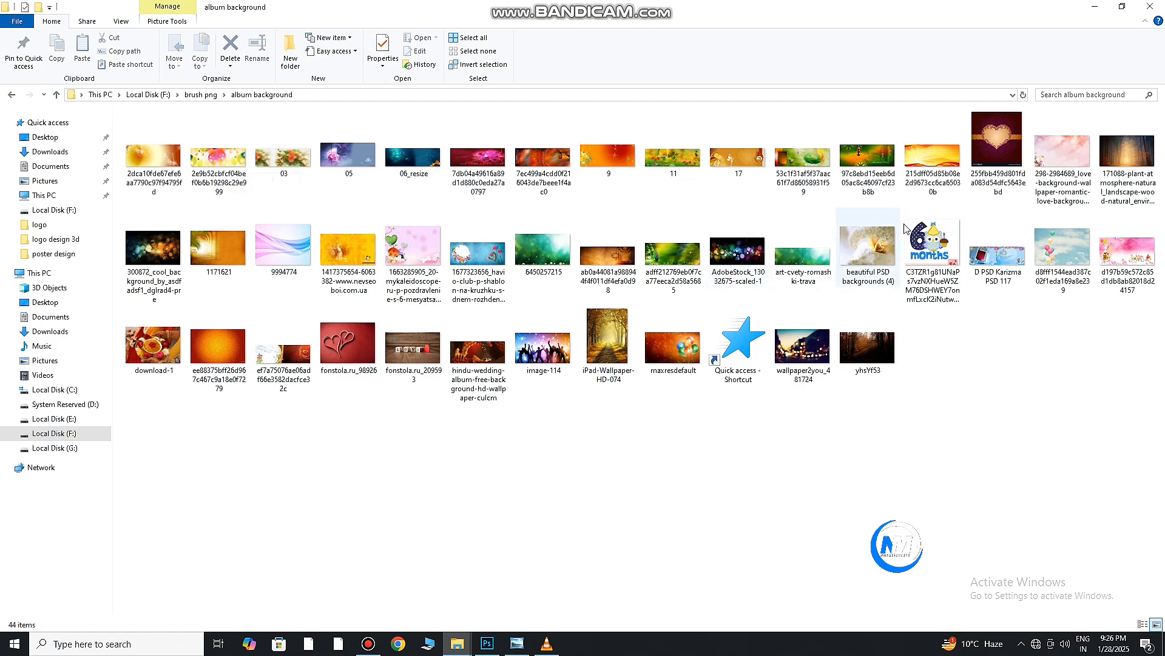
mouse_move(417, 160)
mouse_down()
mouse_move(460, 516)
mouse_move(486, 632)
mouse_move(440, 176)
mouse_move(420, 160)
mouse_up()
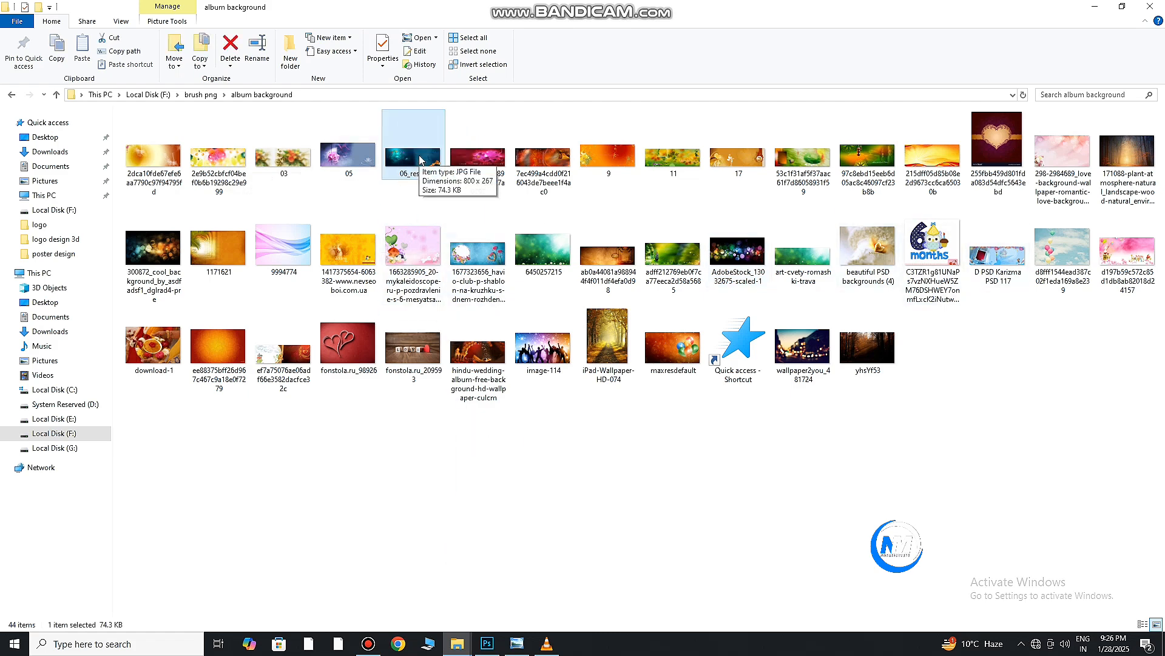
click(489, 645)
click(488, 645)
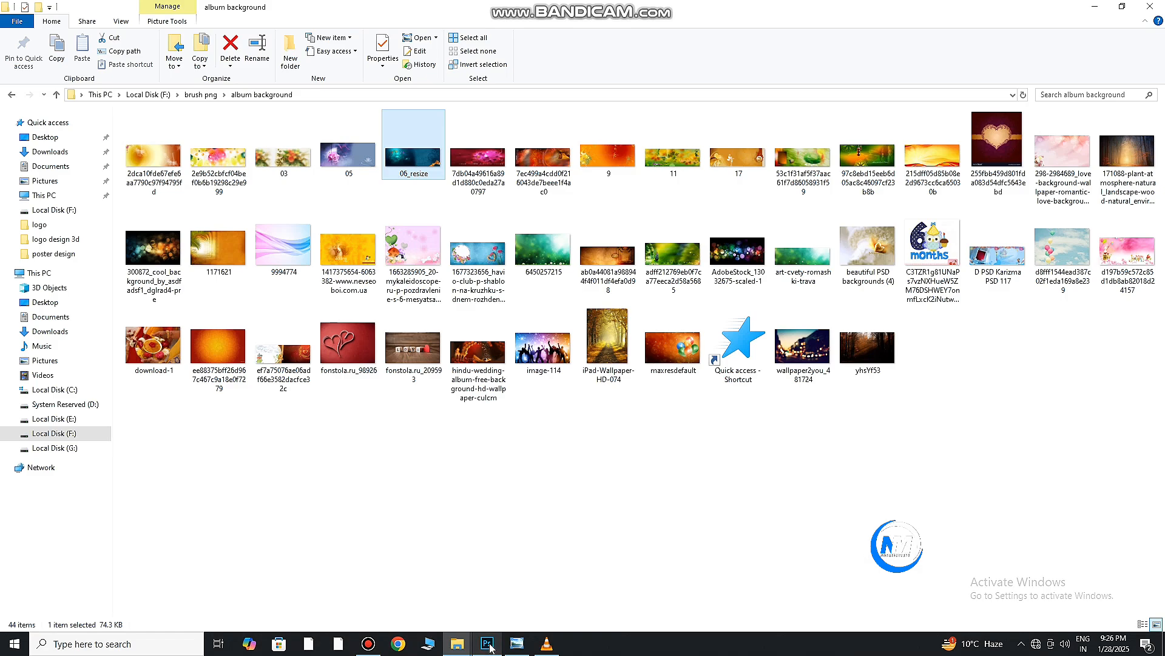
click(490, 647)
Step: Place photo TFI06644 from folder 4 without Camera Raw edits, scaling it to about 136% across the canvas and shifting it slightly down
mouse_move(459, 647)
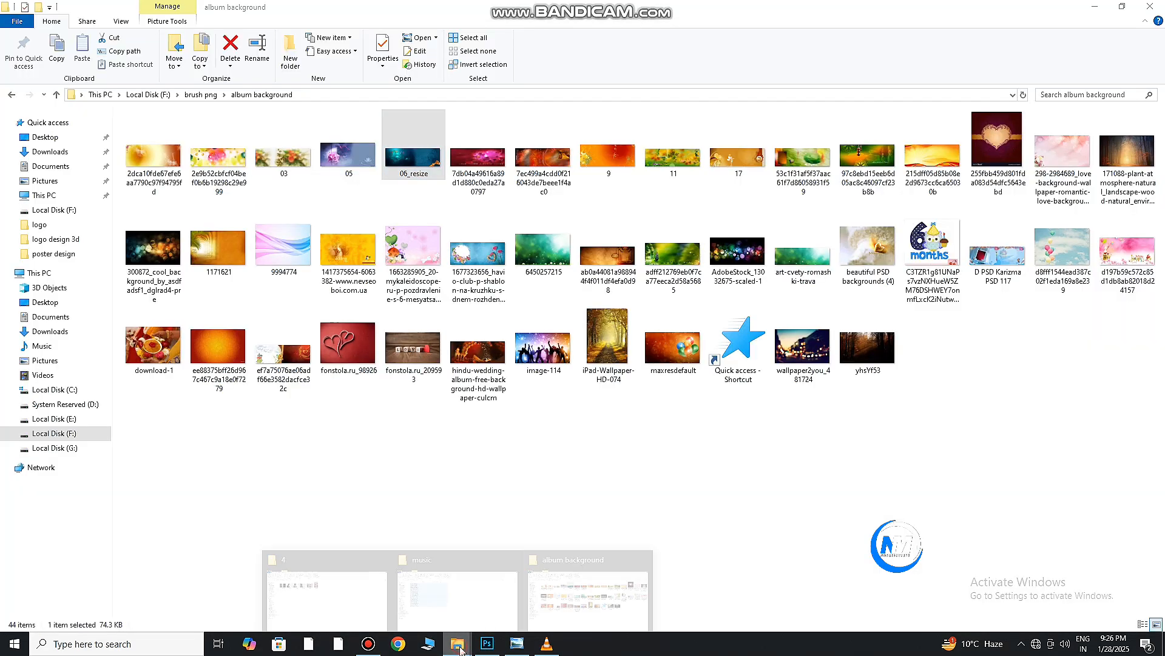
click(326, 588)
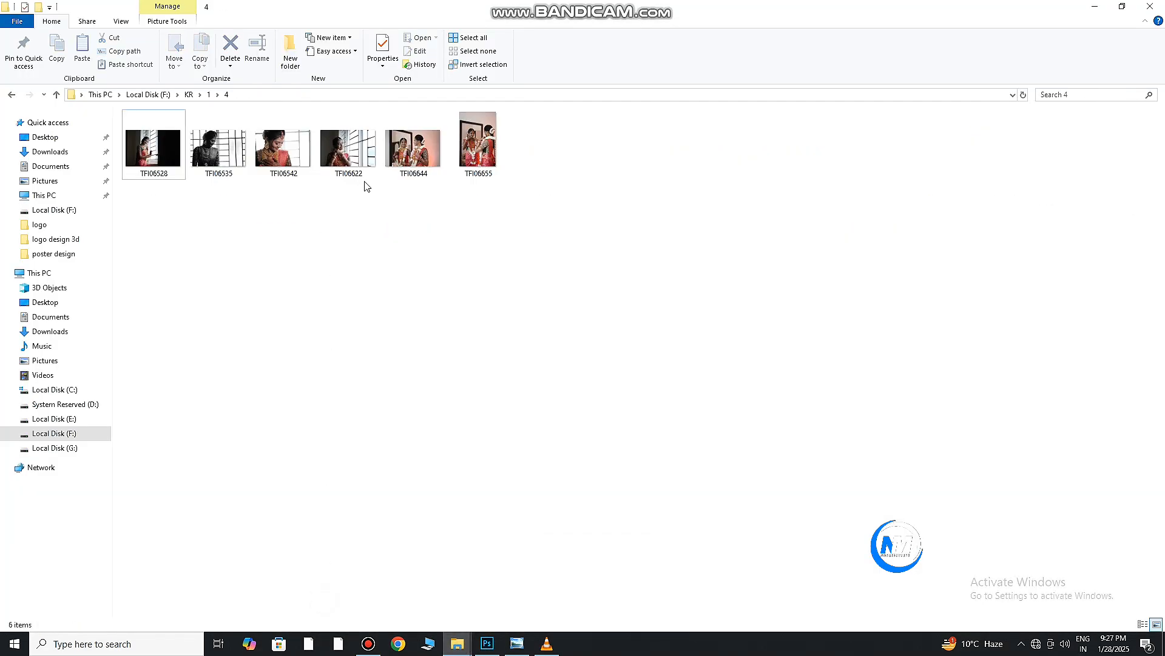
drag(411, 148, 517, 389)
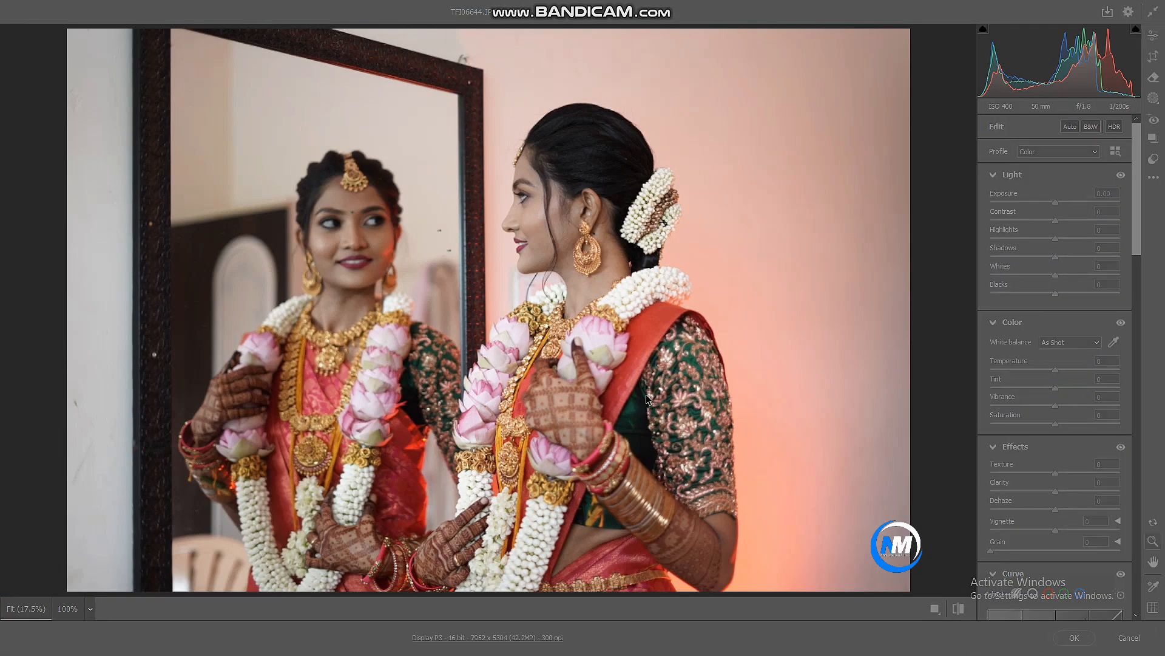
key(Return)
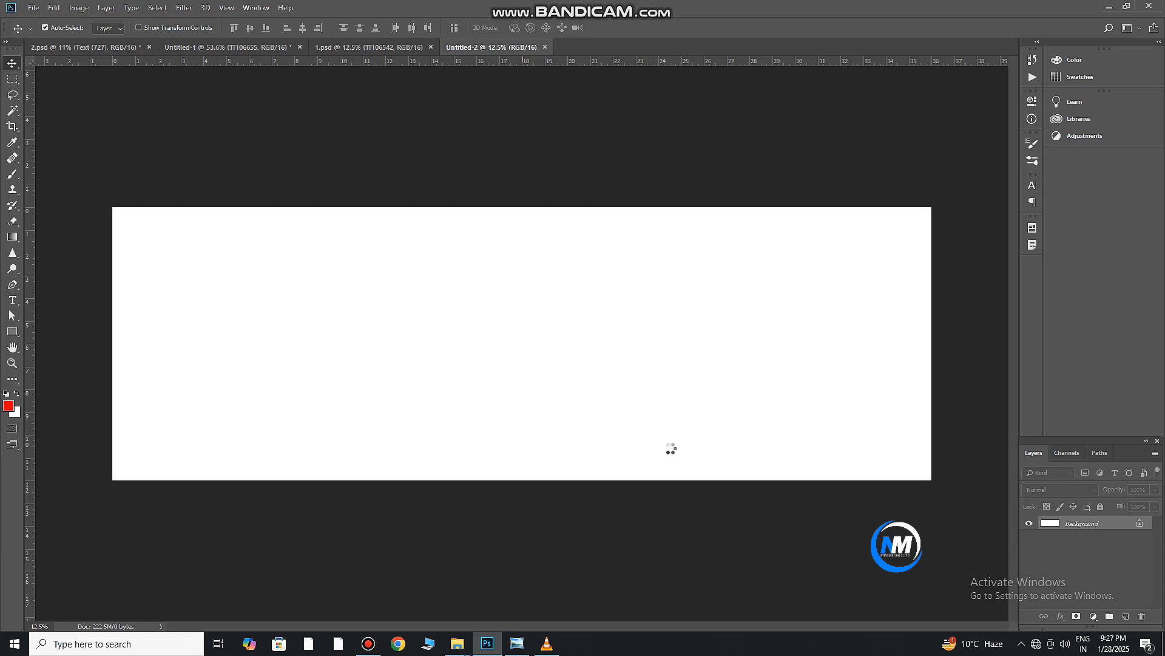
drag(726, 481, 933, 618)
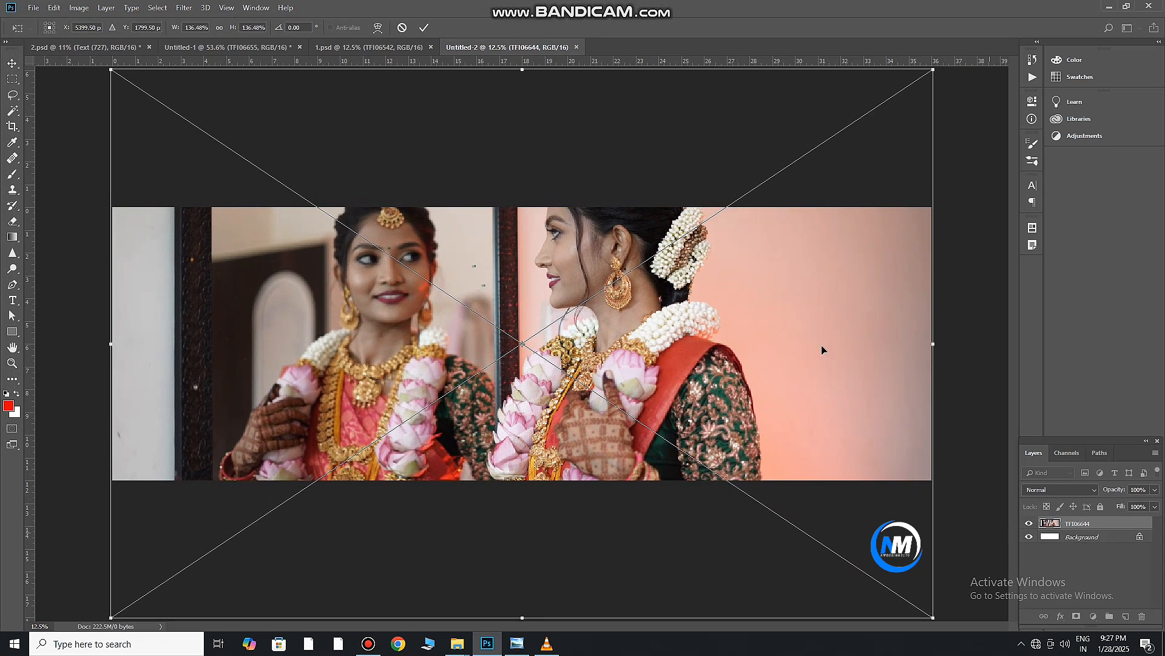
click(423, 29)
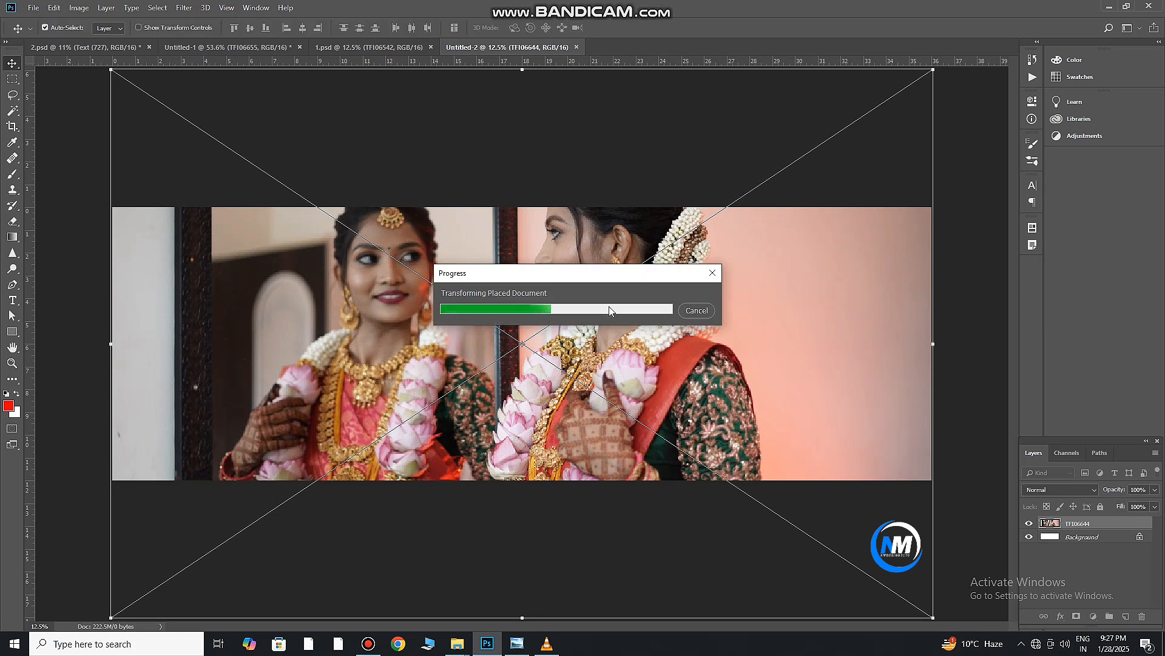
drag(610, 306, 620, 349)
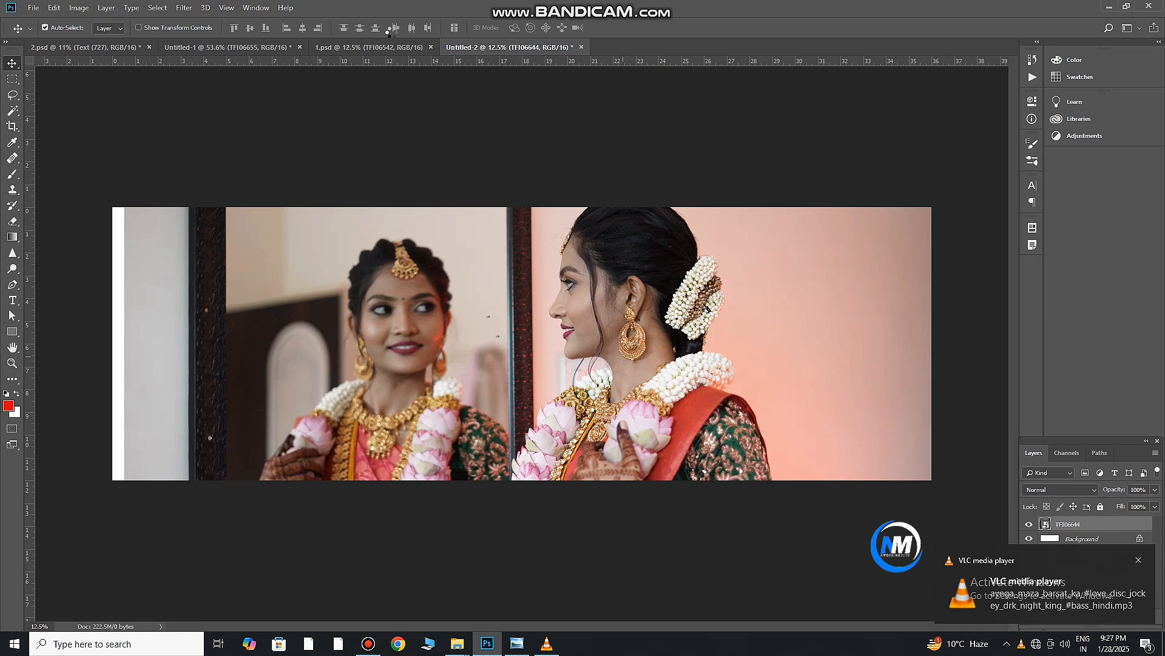
Step: Apply a Gaussian Blur with a radius of about 424 pixels to the TFI06644 layer and shift it slightly left
click(184, 7)
mouse_move(322, 146)
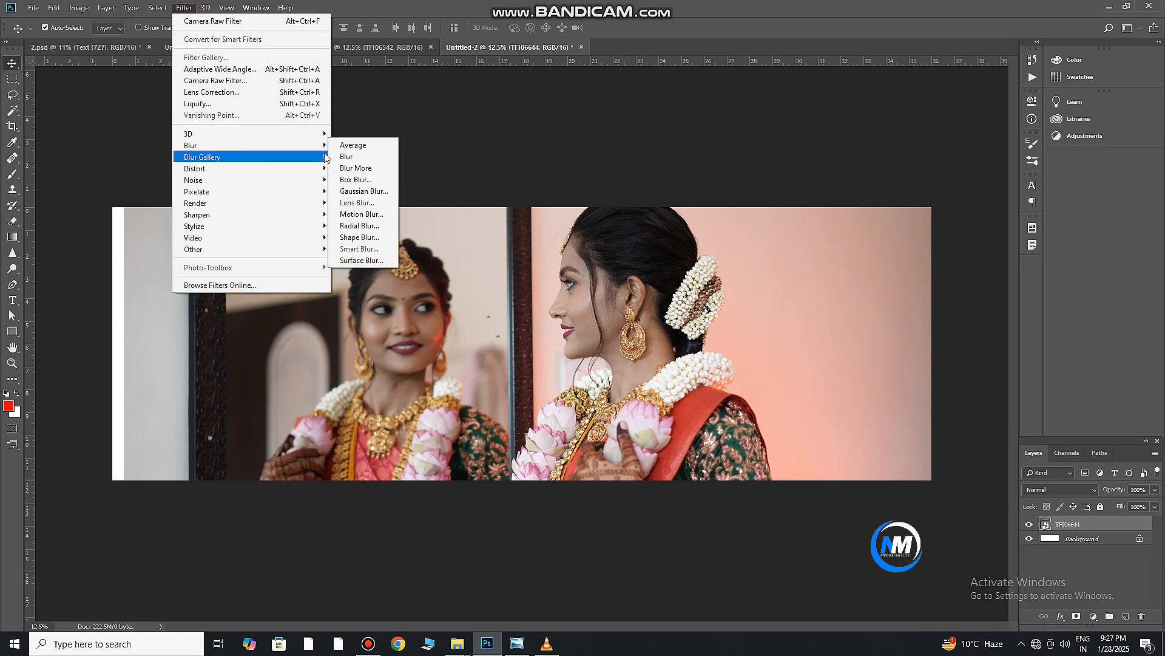
click(363, 190)
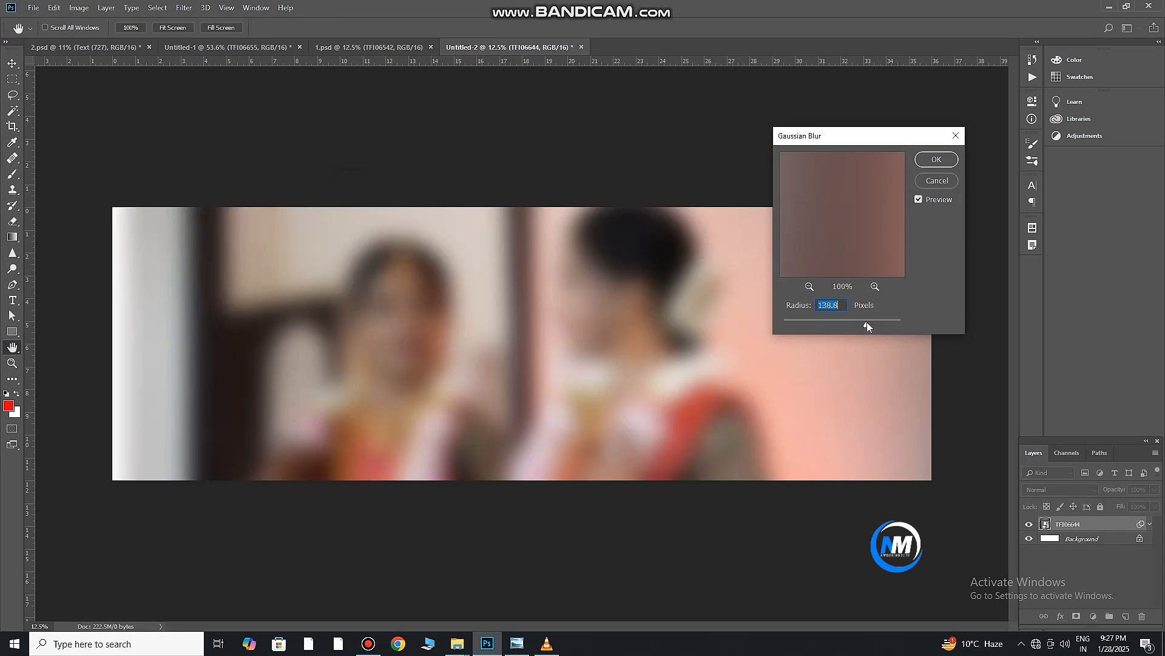
drag(876, 319, 885, 323)
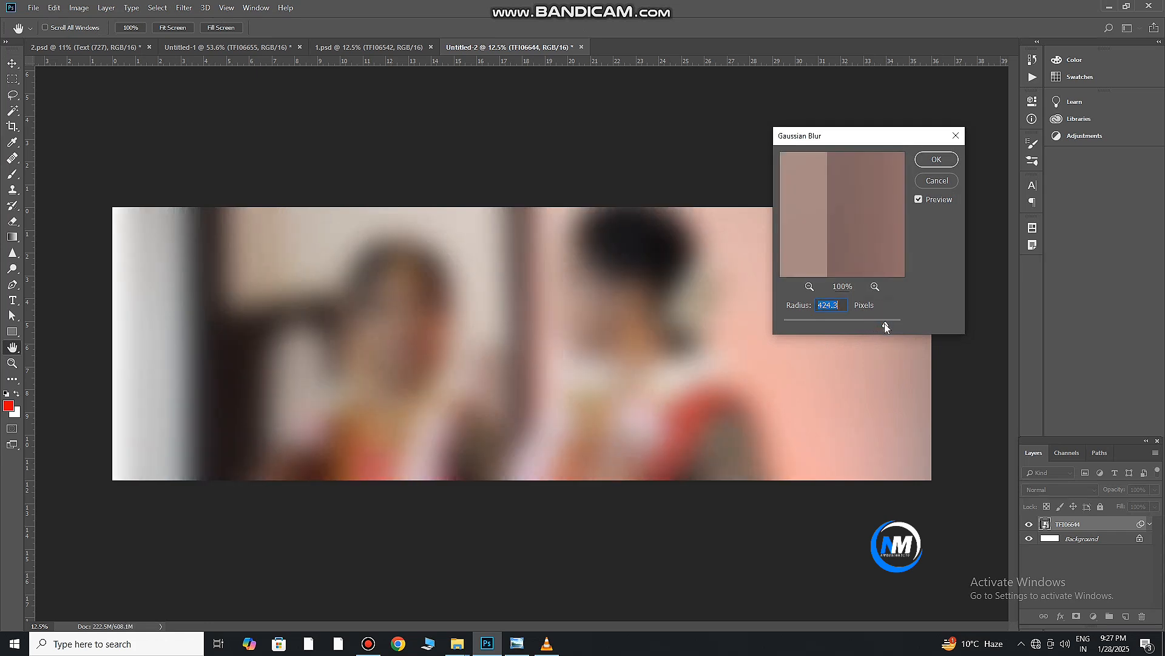
key(Return)
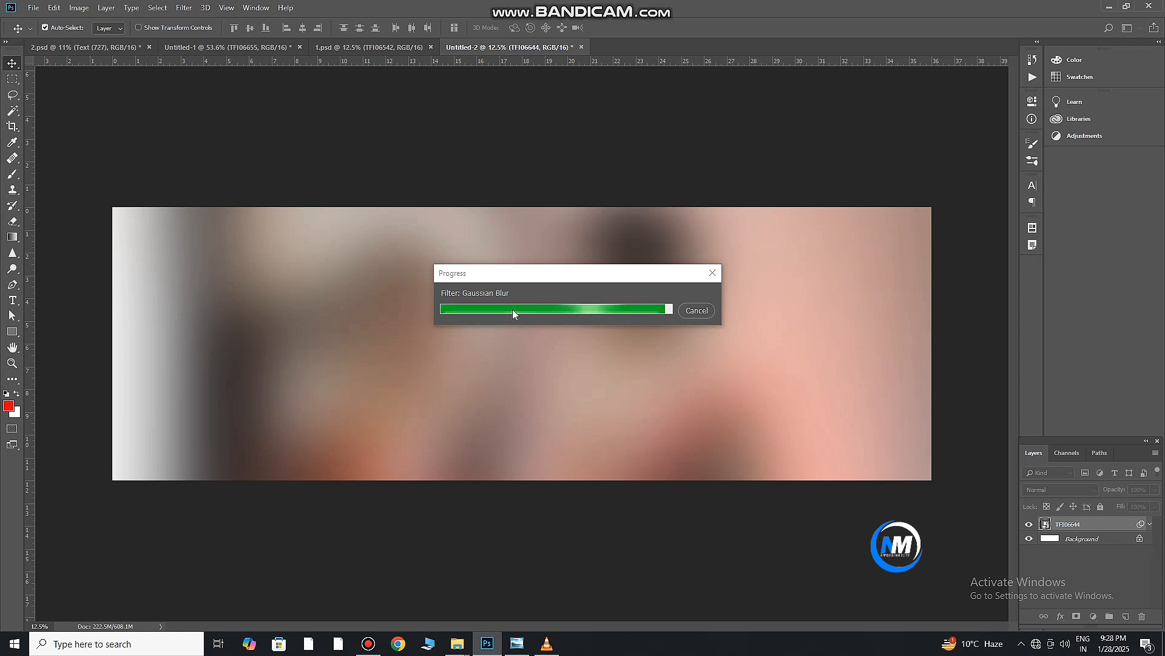
drag(477, 358, 466, 362)
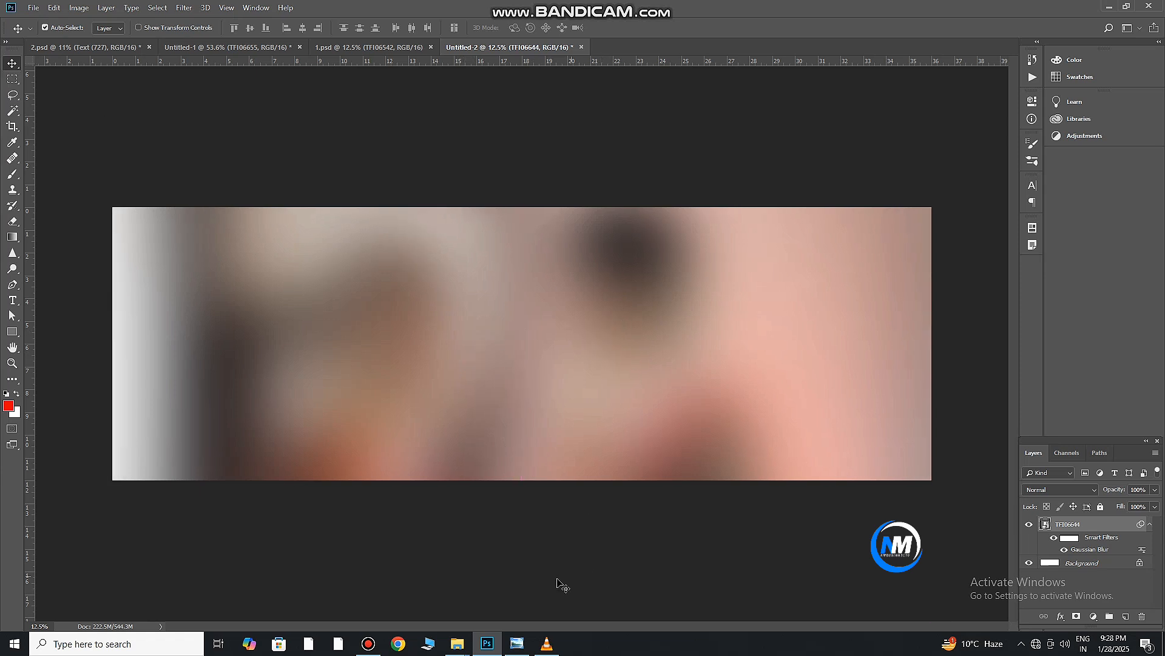
Step: Place the pink brush stroke 33-331863_pink-line from the brush folder as a large near-vertical band across the canvas's right part
mouse_move(457, 644)
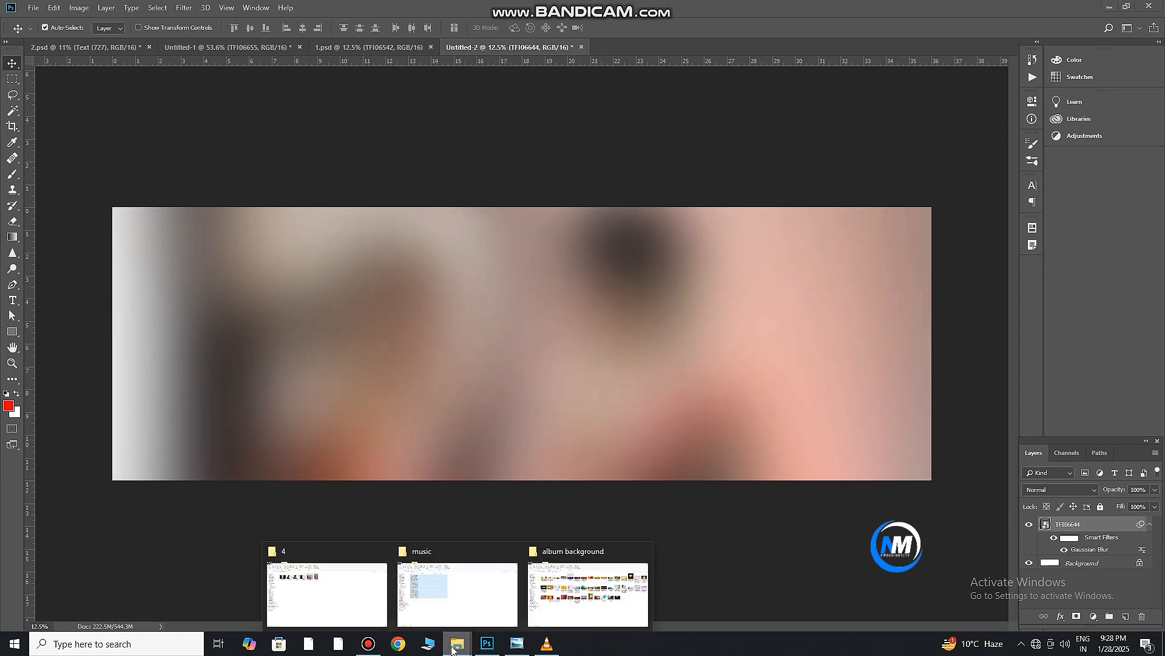
click(586, 598)
click(57, 94)
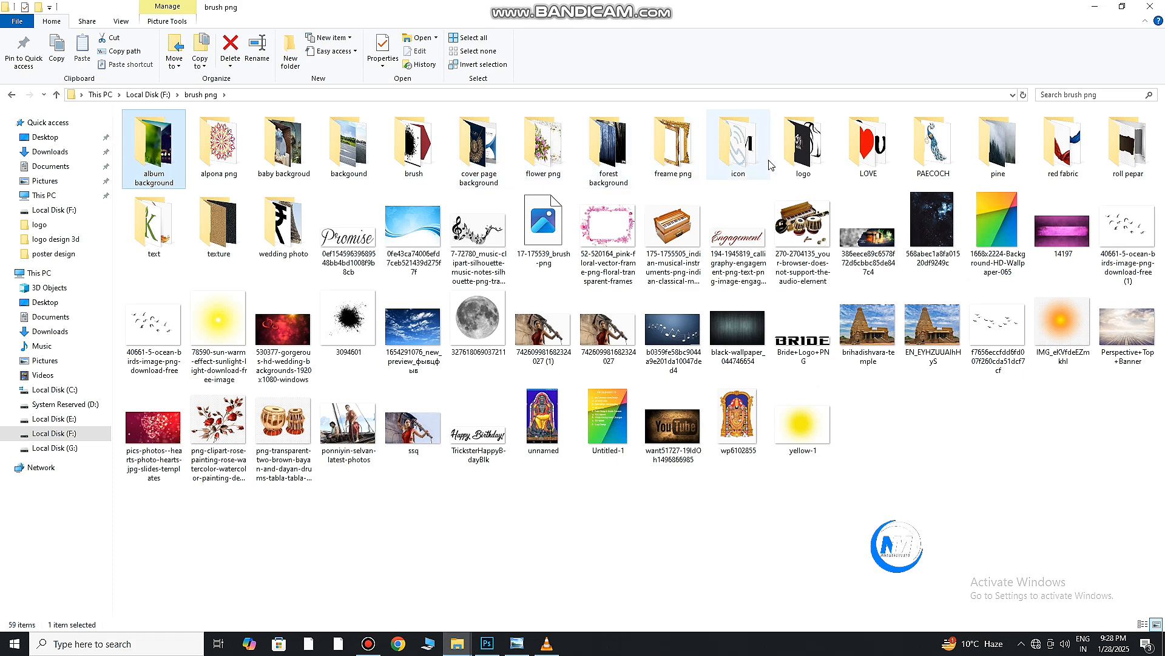
double_click(413, 146)
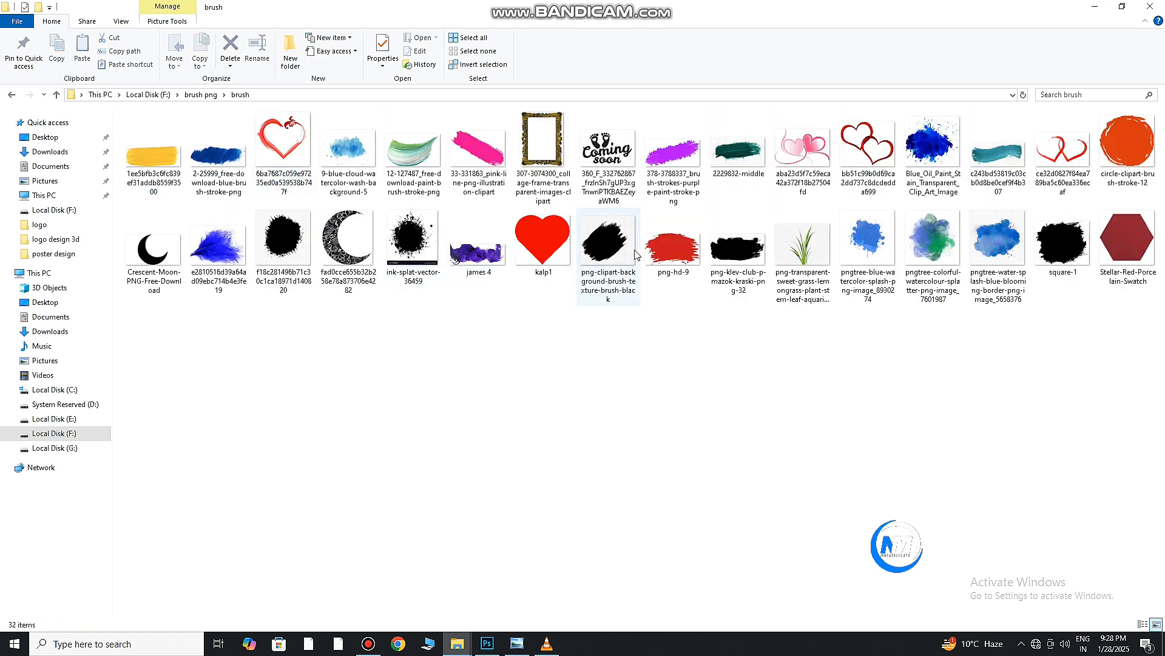
mouse_move(479, 151)
mouse_down()
mouse_move(554, 355)
mouse_move(557, 520)
mouse_move(468, 622)
mouse_move(726, 446)
mouse_up()
mouse_move(644, 373)
mouse_down()
mouse_move(692, 502)
mouse_move(621, 494)
mouse_up()
drag(682, 447, 898, 389)
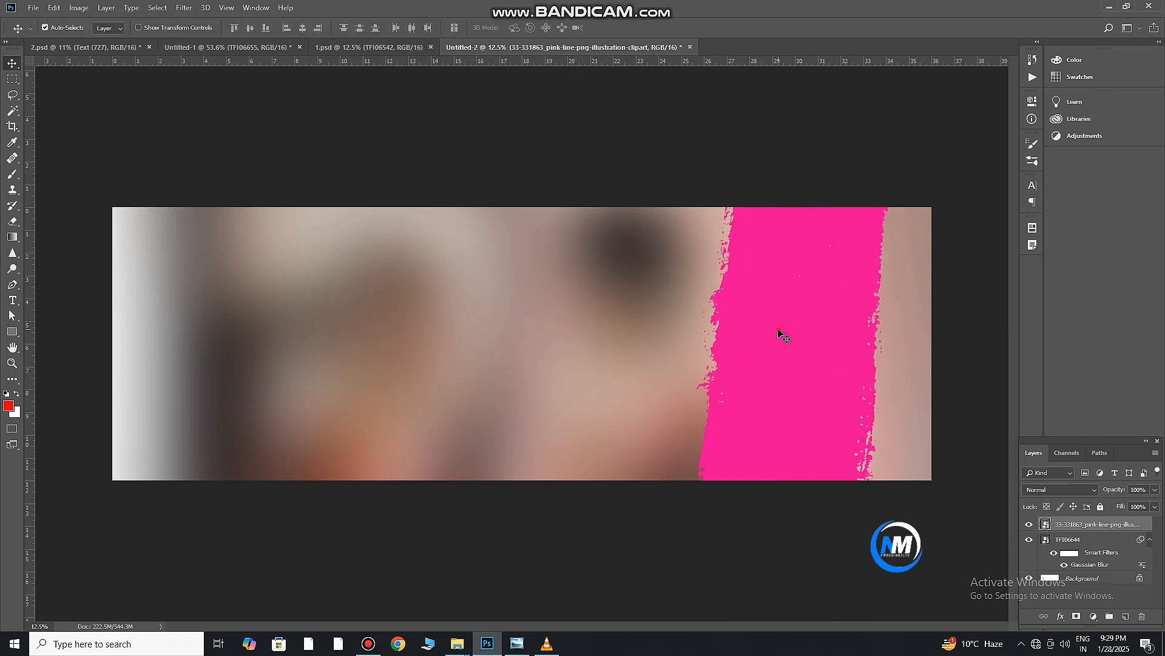
Step: Move the pink brush stroke slightly left and transform it to a rotation of about 62° at 176.76% scale
drag(778, 330, 770, 351)
key(ctrl+t)
drag(533, 314, 533, 338)
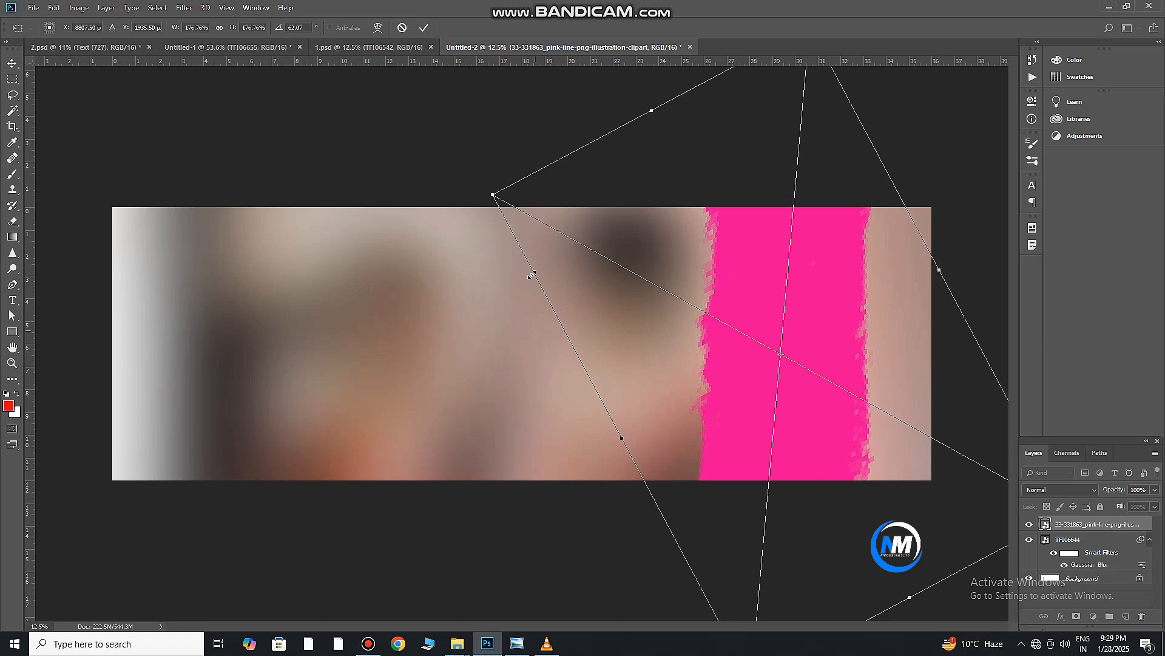
click(423, 29)
Step: Duplicate the pink stroke to the right to fill the canvas's right end, and merge the two stroke layers
drag(806, 403, 898, 408)
ctrl+click(1097, 540)
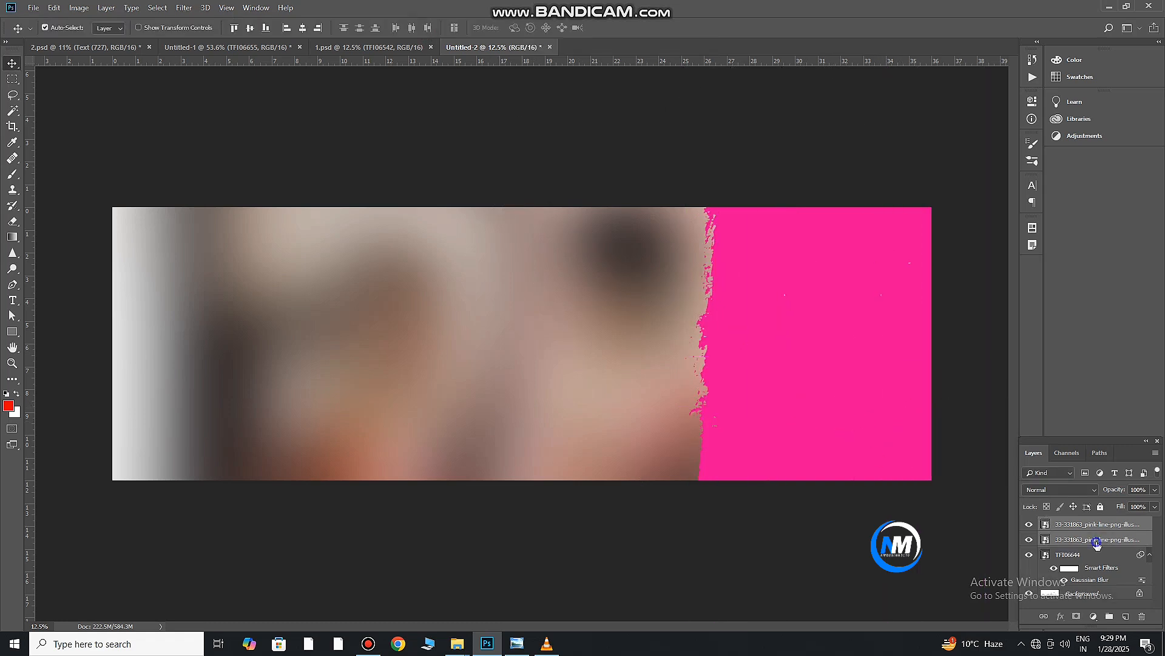
right_click(1097, 542)
click(1056, 387)
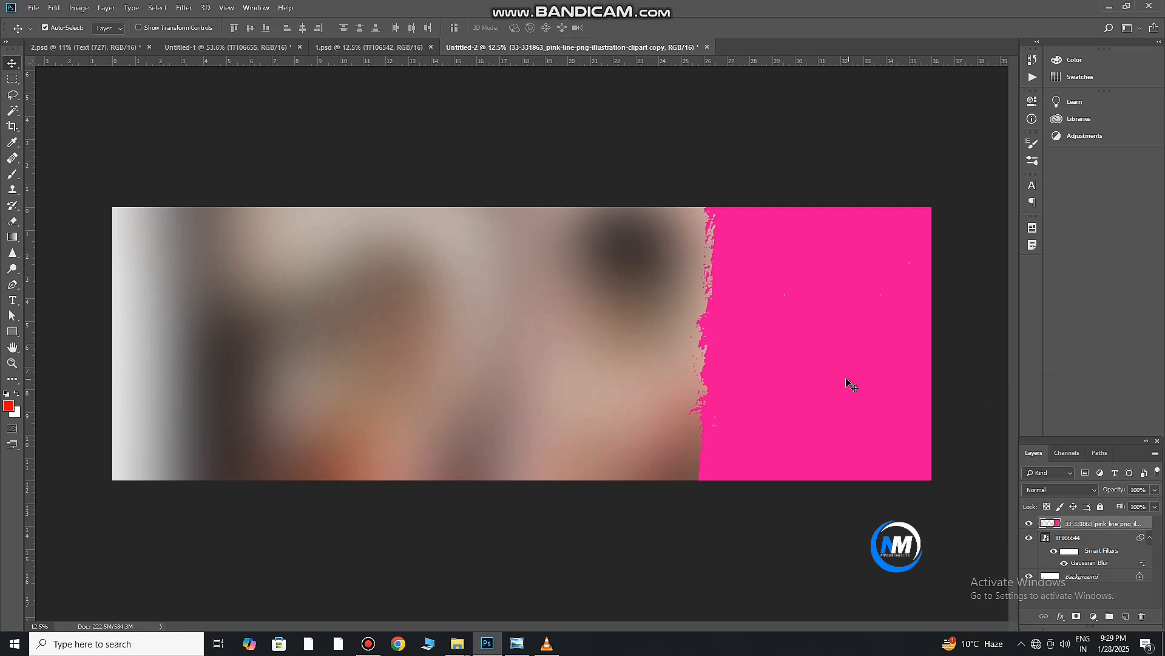
Step: Give a duplicate beneath the merged pink stroke a white Color Overlay and offset it slightly left as a thin ragged edge
key(ctrl+j)
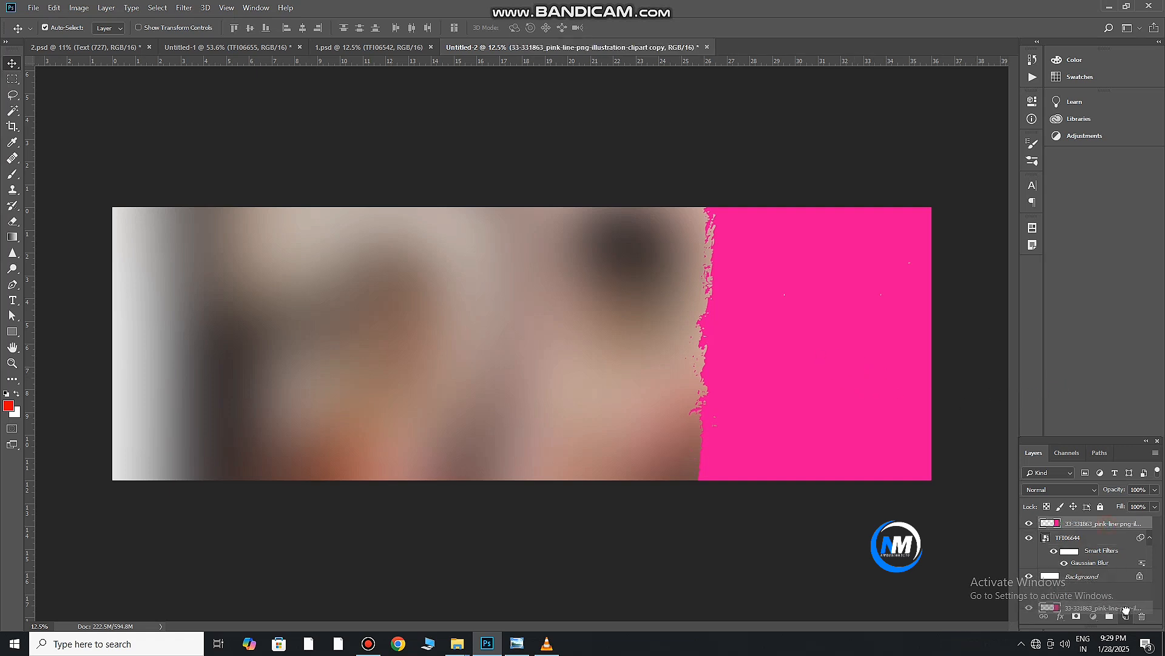
click(1098, 536)
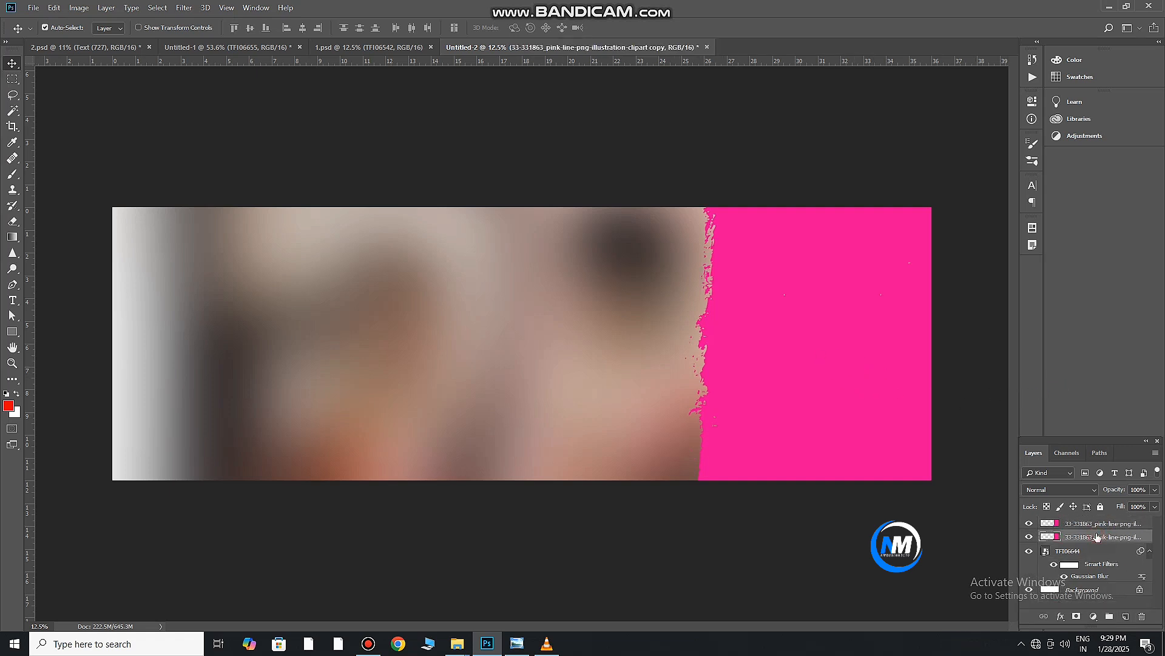
double_click(1148, 537)
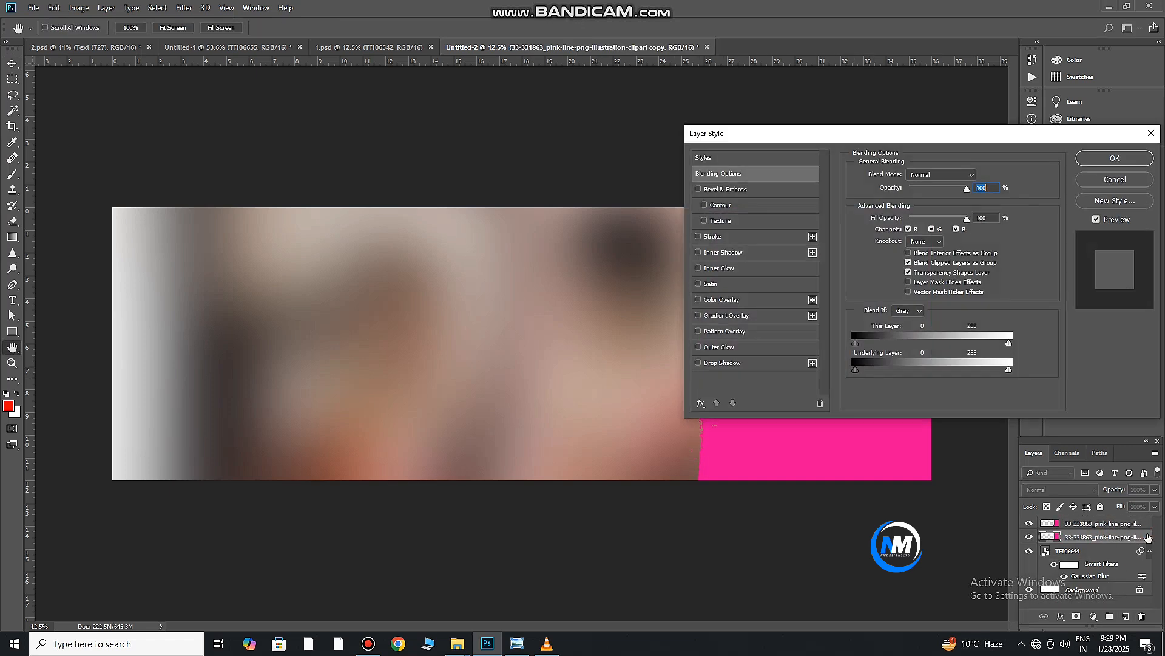
click(726, 298)
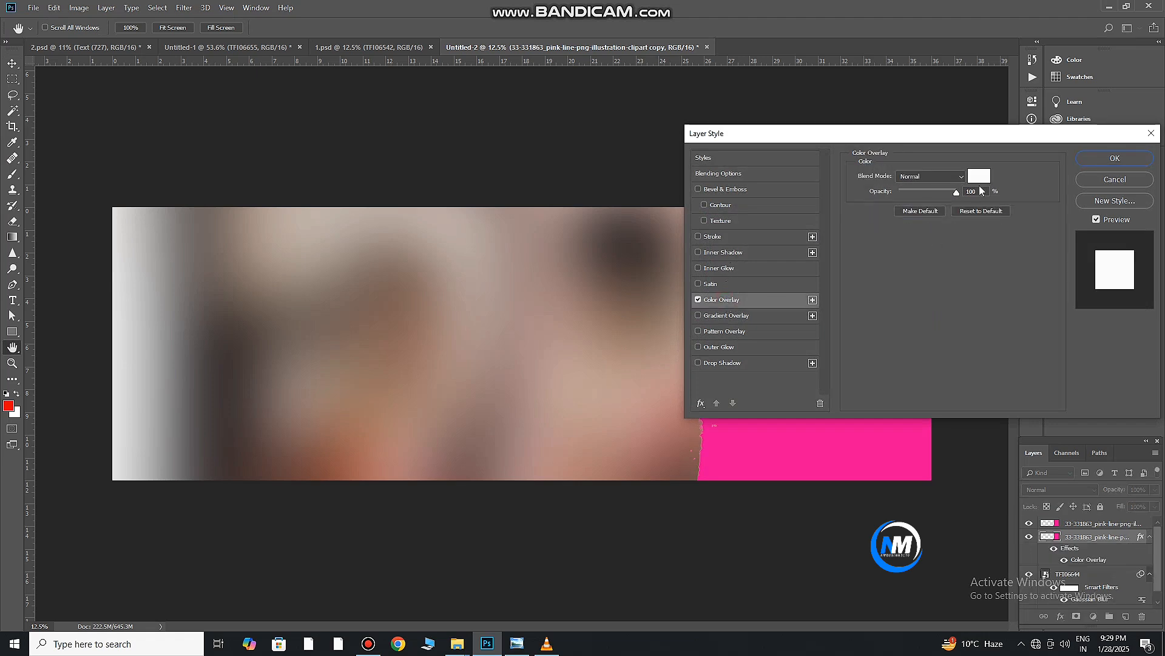
click(1114, 159)
key(ctrl)
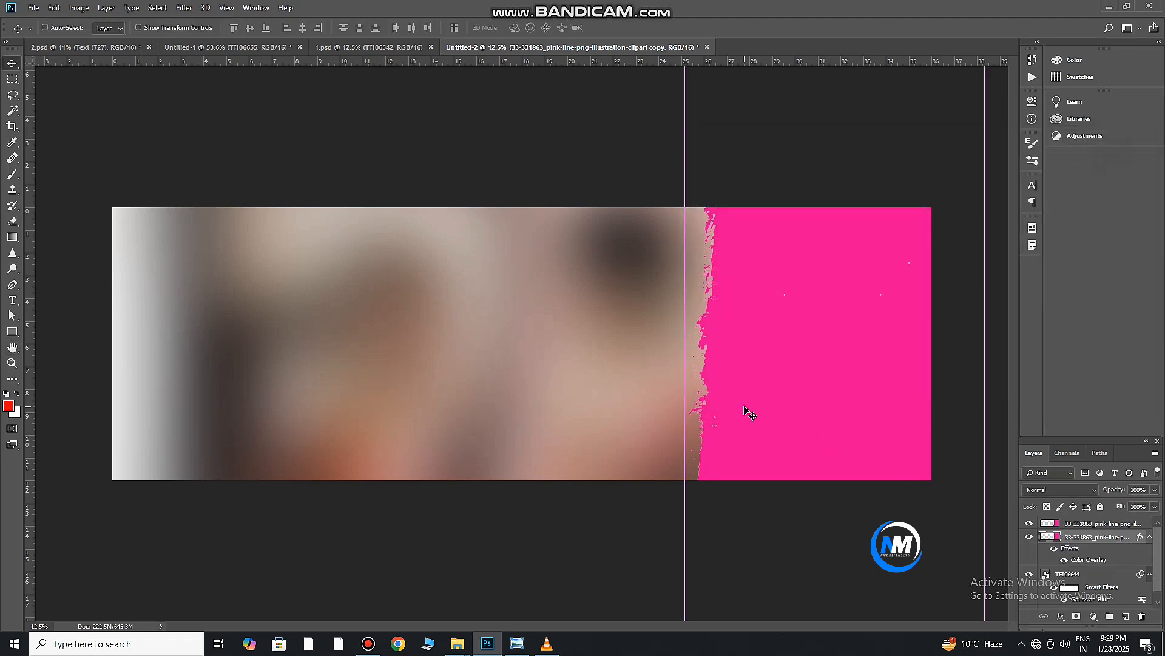
drag(754, 410, 750, 408)
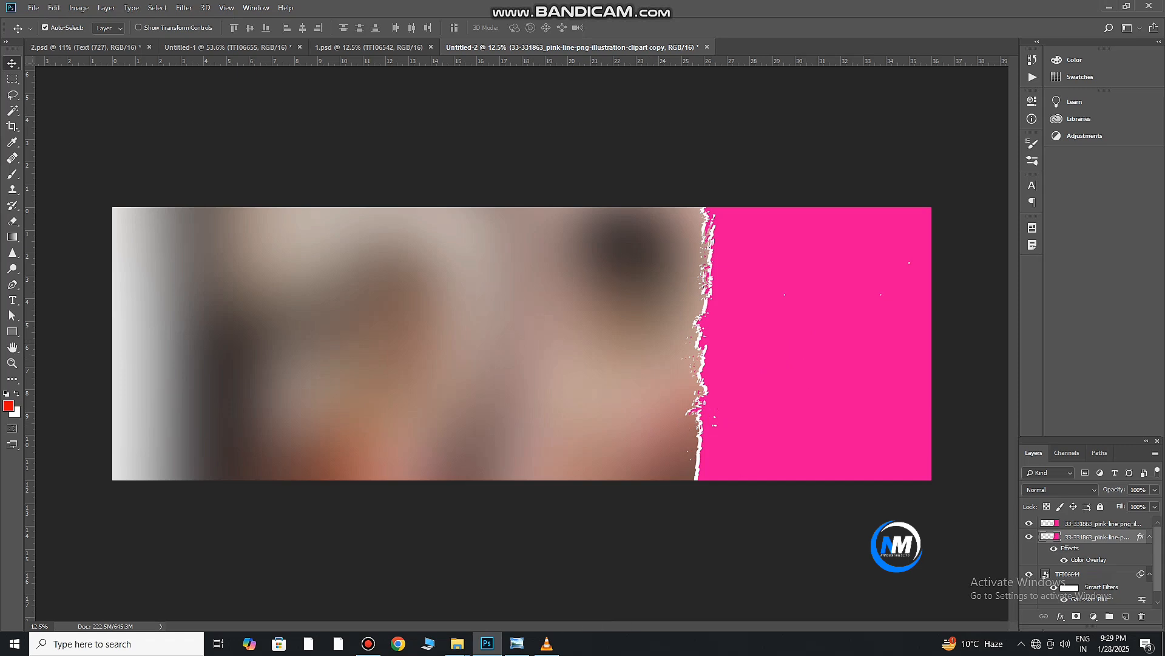
Step: Bring photo TFI06655 from folder 4 into the Photoshop document, opening it in Camera Raw
mouse_move(457, 644)
click(333, 601)
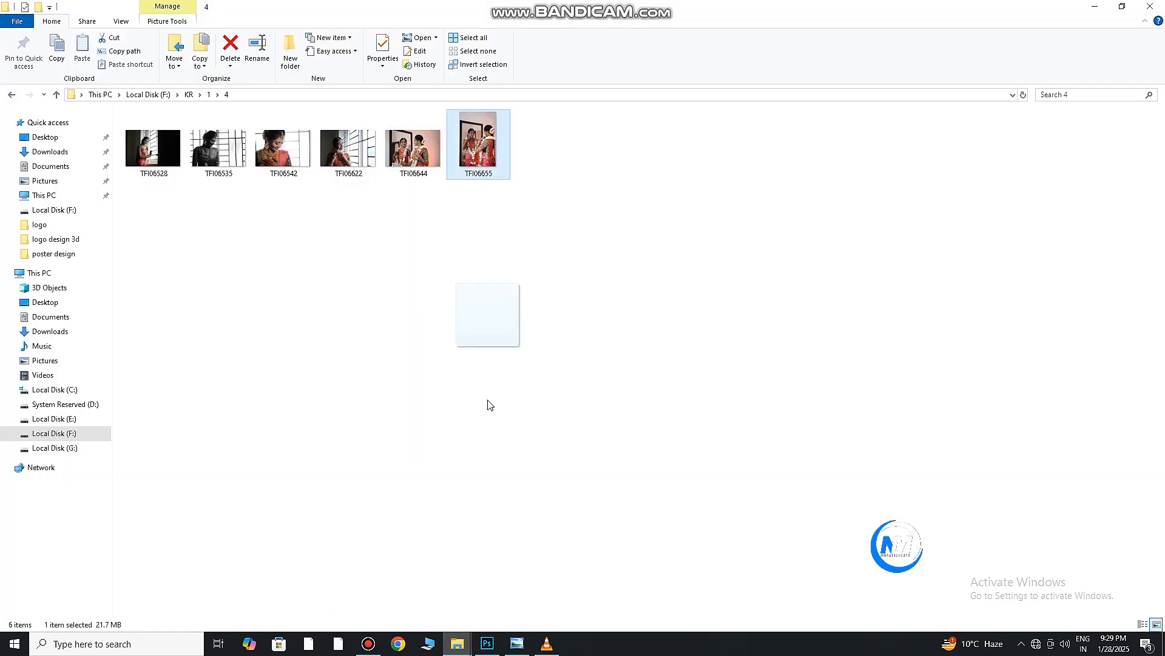
click(487, 644)
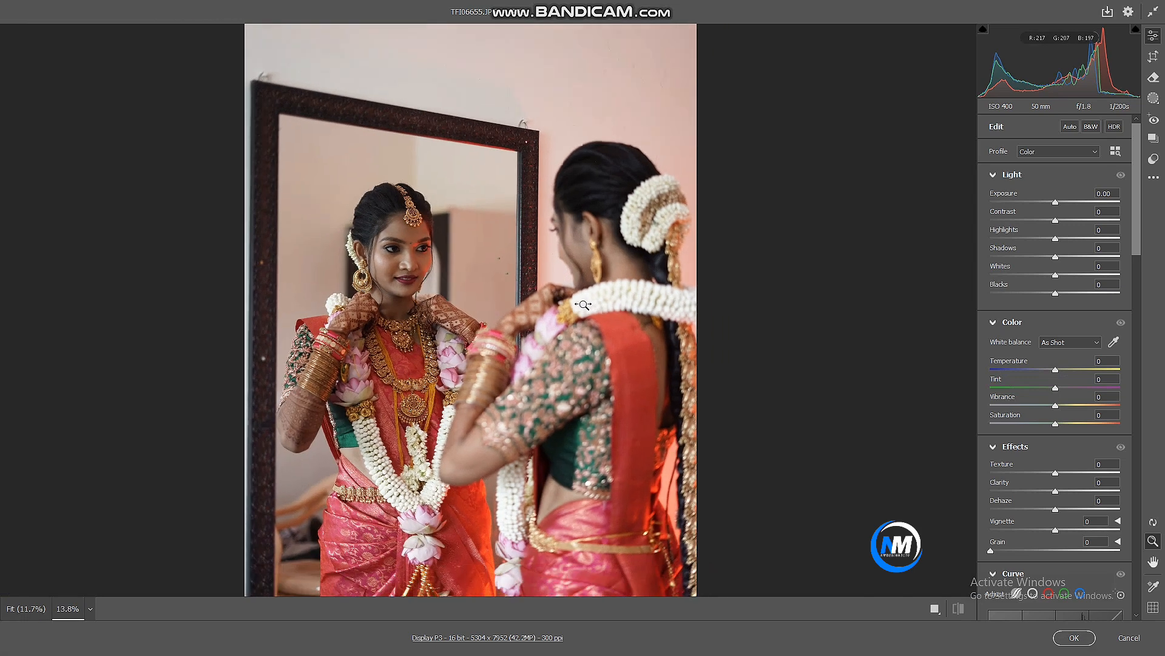
drag(584, 304, 580, 304)
Step: Adjust the photo in Camera Raw: Exposure +0.35, Contrast -7, Highlights -34, Shadows +18, Whites +7, Blacks +3, Temperature +9, Vibrance +9, Texture -12, Clarity +13
click(1062, 202)
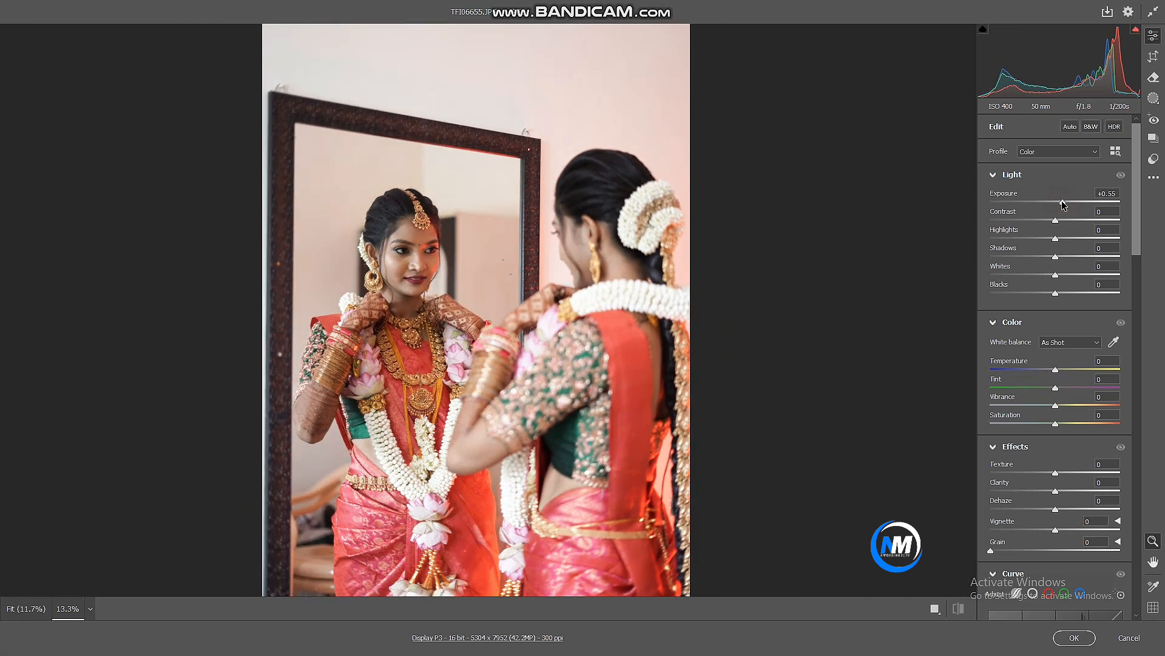
drag(1063, 202, 1060, 292)
drag(1056, 369, 1062, 401)
drag(1055, 490, 1064, 490)
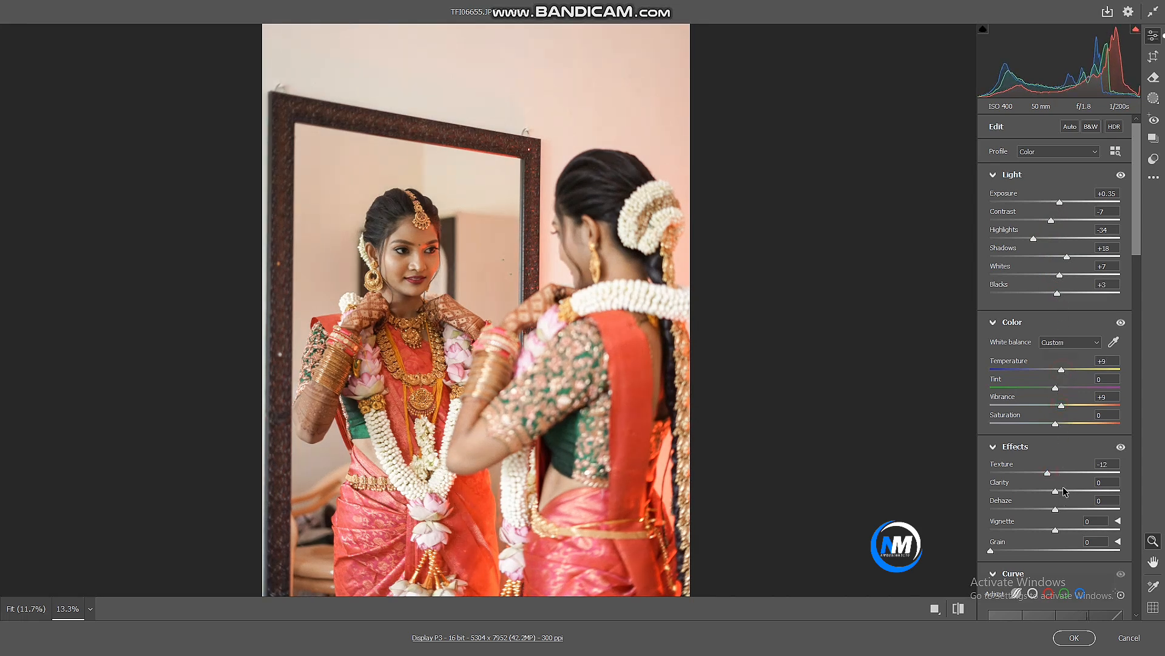
scroll(1047, 469, down, 6)
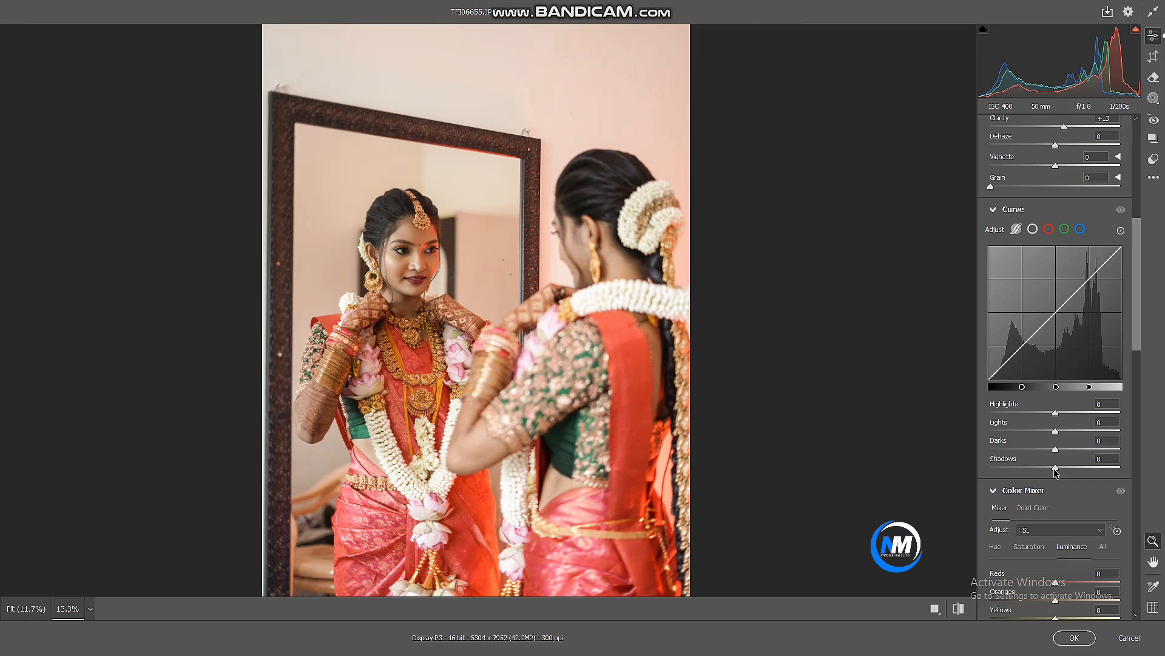
click(1073, 638)
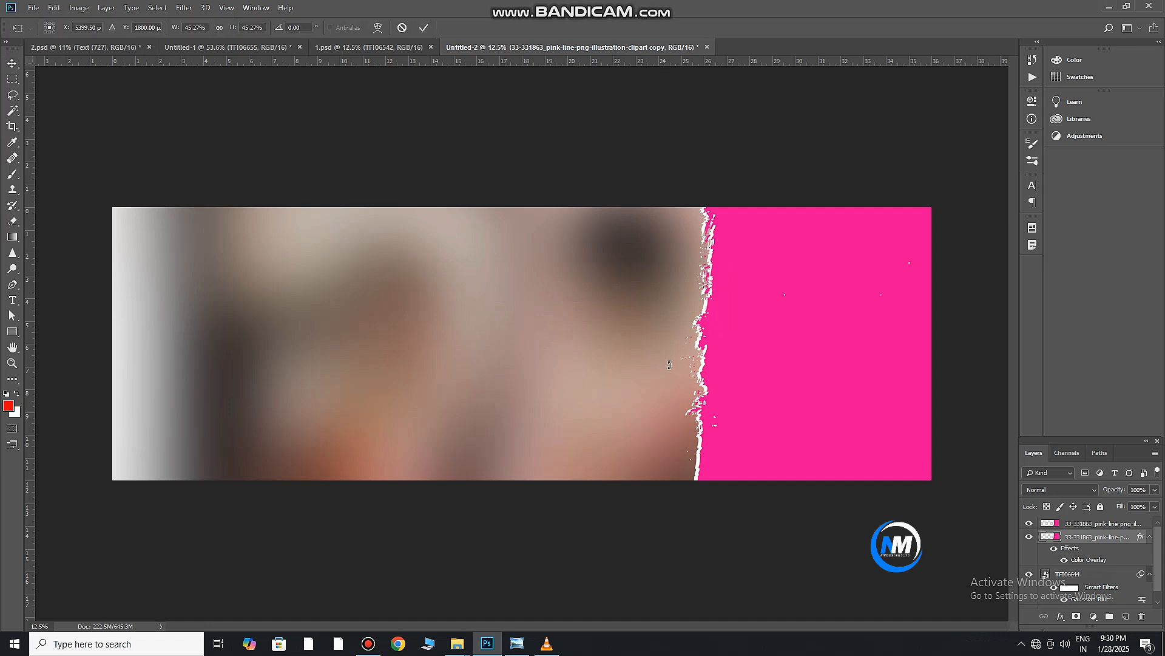
Step: Place the TFI06655 photo over the pink panel, enlarged beyond the panel's height, and commit the placement
drag(542, 344, 841, 349)
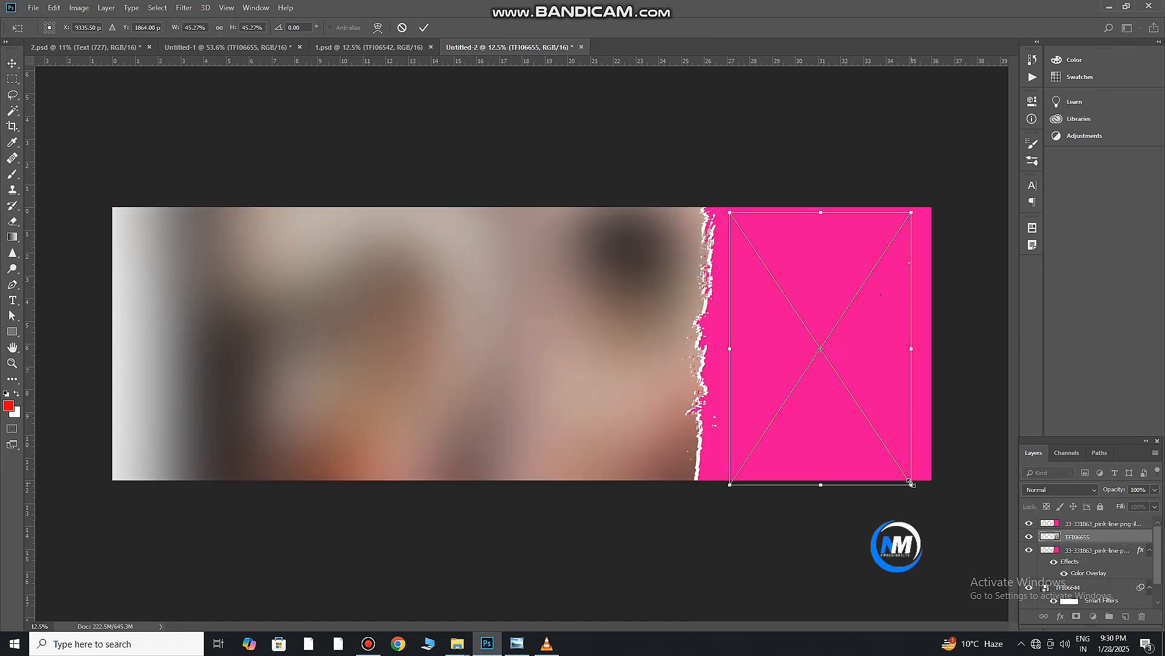
drag(911, 482, 940, 528)
click(424, 27)
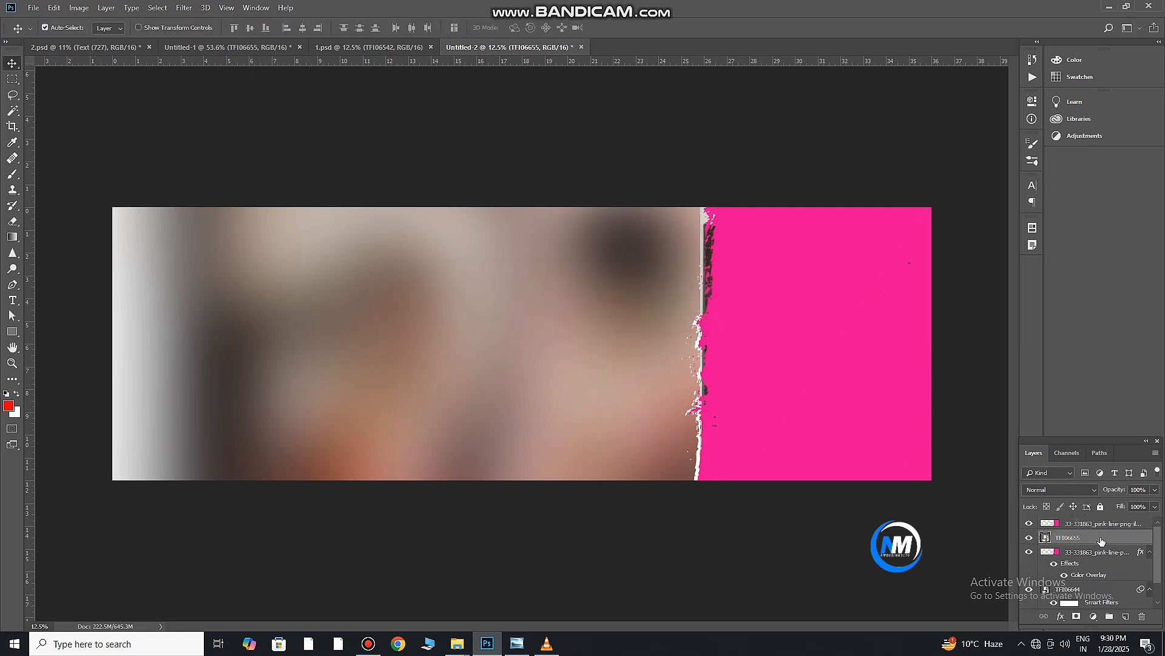
Step: Move the TFI06655 layer above both pink stroke layers, then reposition and slightly enlarge the photo to cover the ragged edge
drag(1103, 539, 1102, 522)
drag(875, 402, 864, 363)
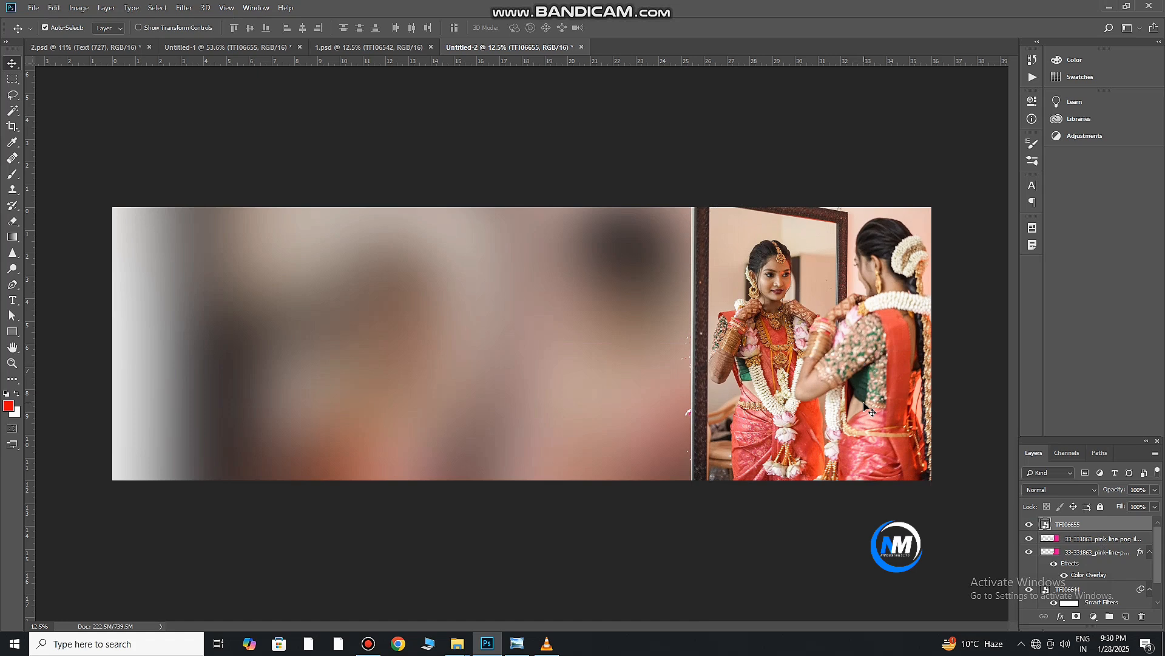
key(ctrl+t)
drag(692, 129, 684, 120)
click(424, 27)
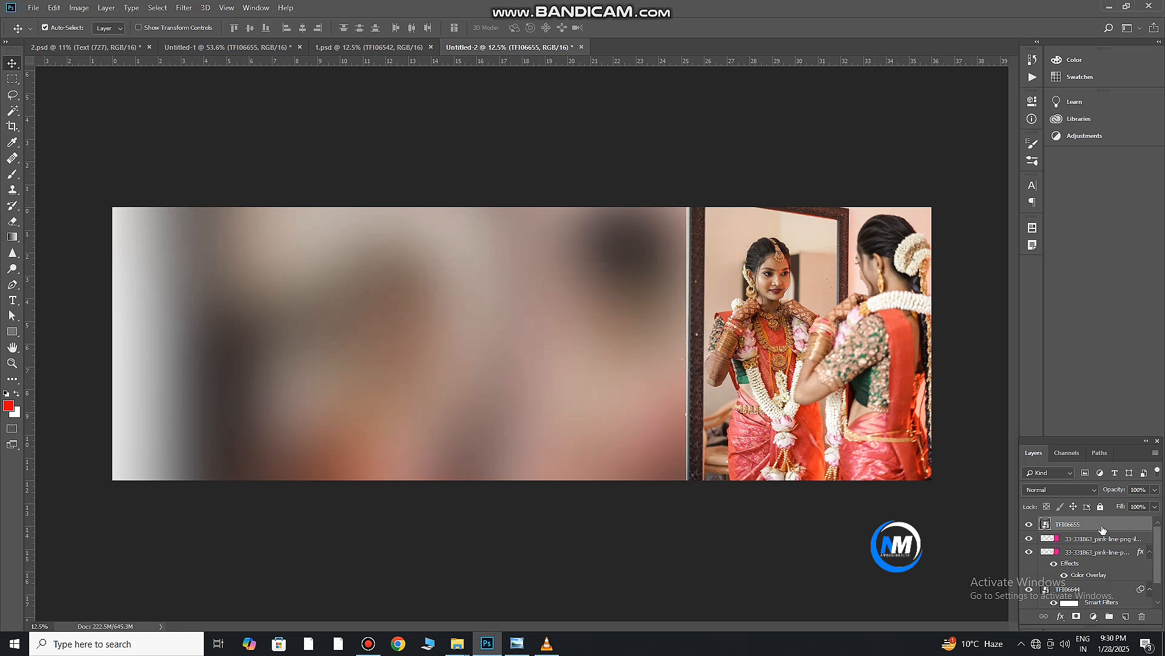
Step: Clip the TFI06655 photo to the pink stroke layer, nudge it slightly up and left, and add a vertical guide at 18 inches
right_click(1100, 523)
click(1051, 272)
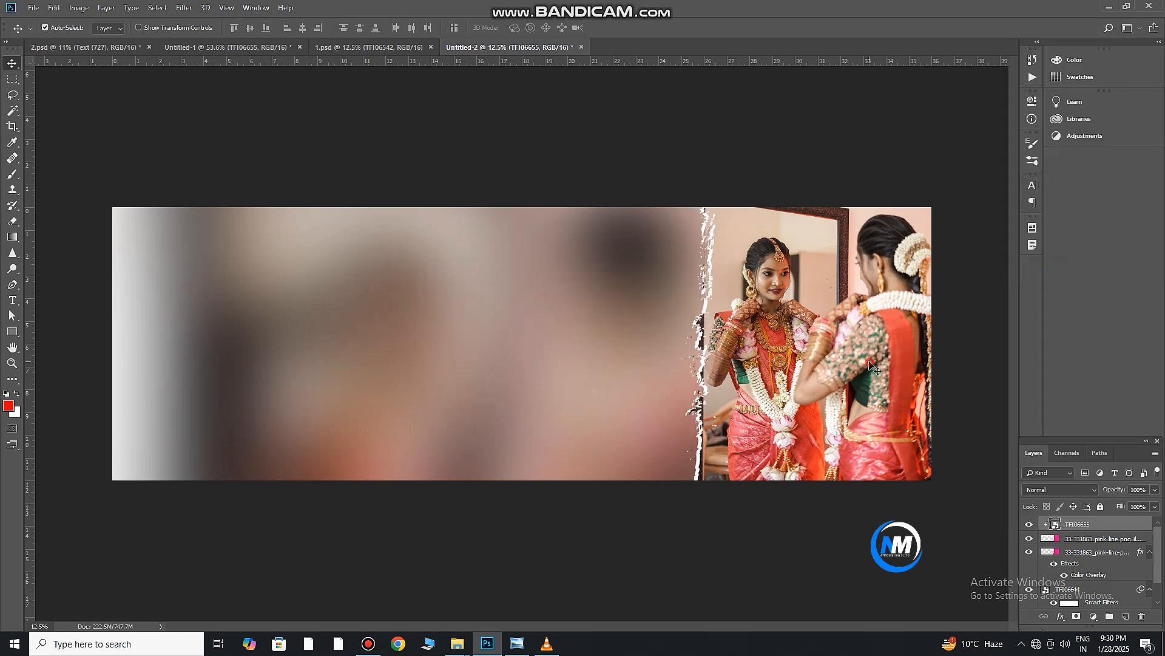
drag(872, 364, 865, 356)
drag(29, 354, 520, 259)
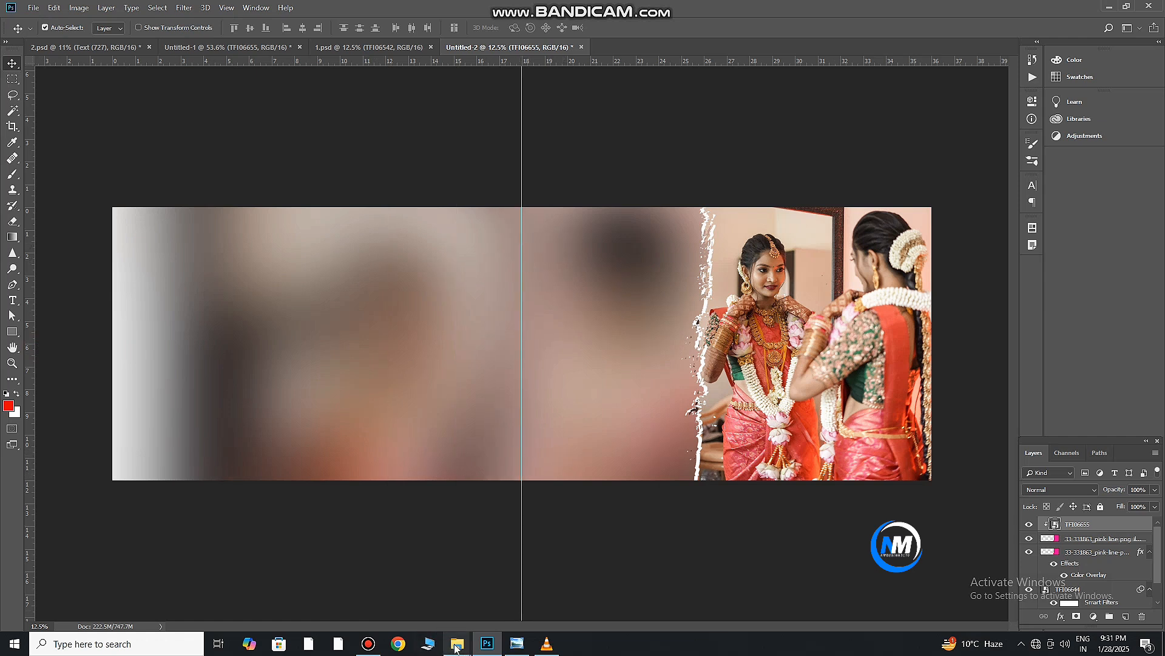
Step: Try the red brush-stroke image png-hd-9, enlarged to about 43.6%, over the left part of the spread, and delete it
mouse_move(456, 642)
click(576, 604)
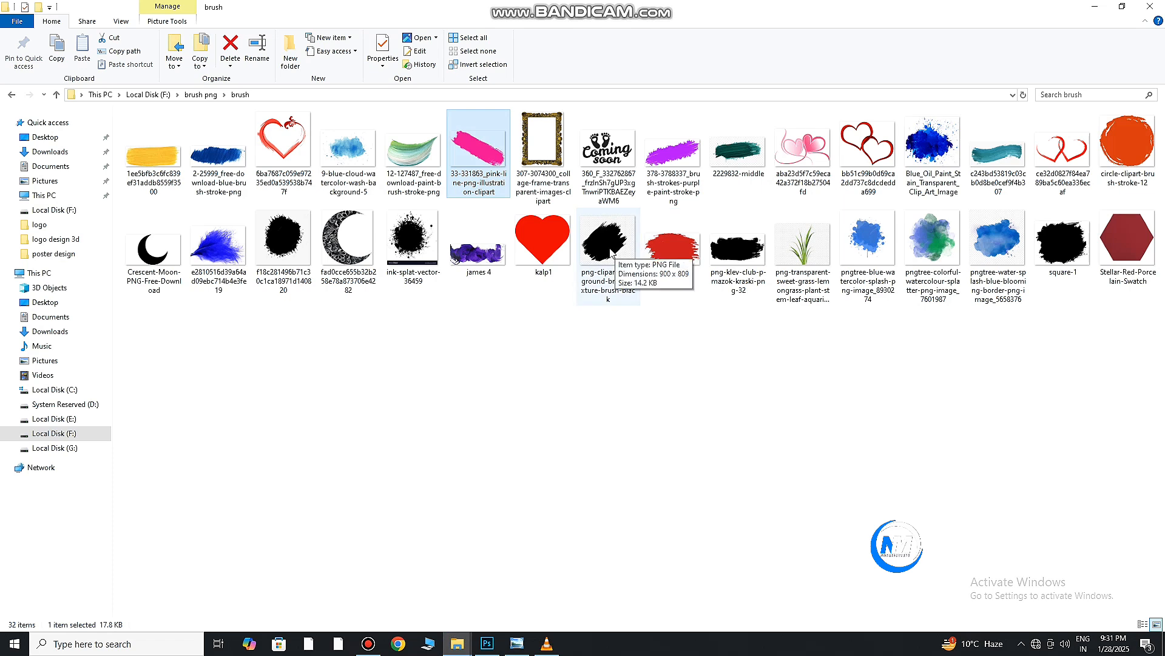
mouse_move(610, 253)
mouse_down()
mouse_move(605, 296)
mouse_move(468, 463)
mouse_move(547, 377)
mouse_up()
mouse_move(671, 255)
mouse_down()
mouse_move(630, 416)
mouse_move(483, 650)
mouse_move(392, 362)
mouse_move(142, 352)
mouse_up()
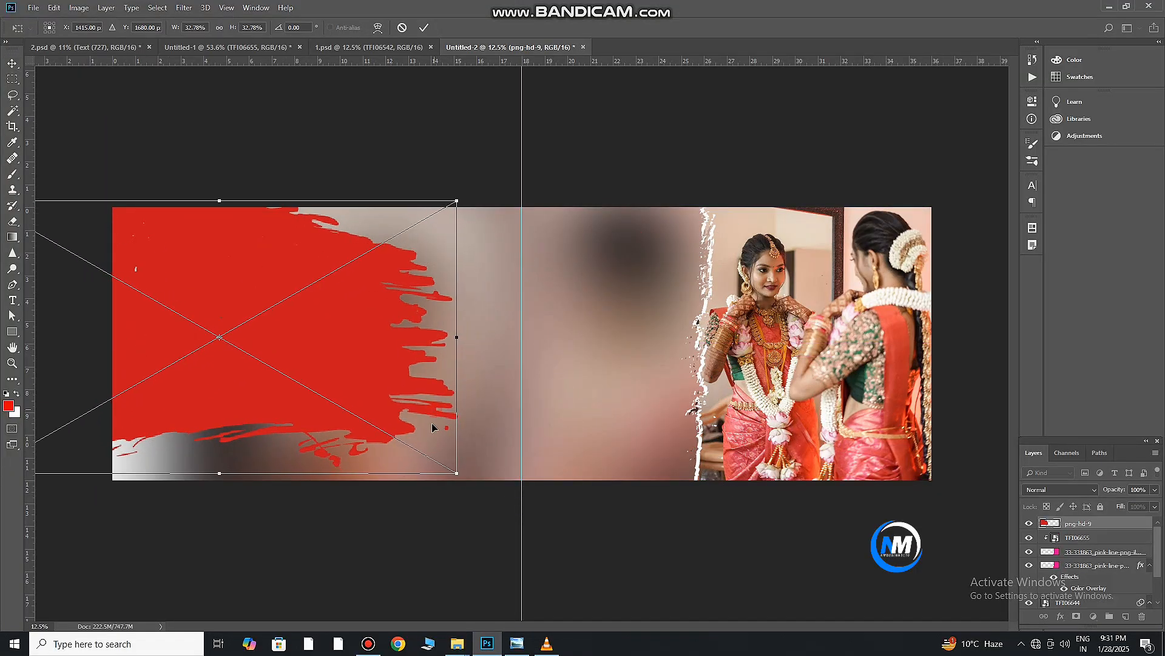
mouse_move(406, 471)
mouse_down()
mouse_move(405, 487)
mouse_move(538, 527)
mouse_up()
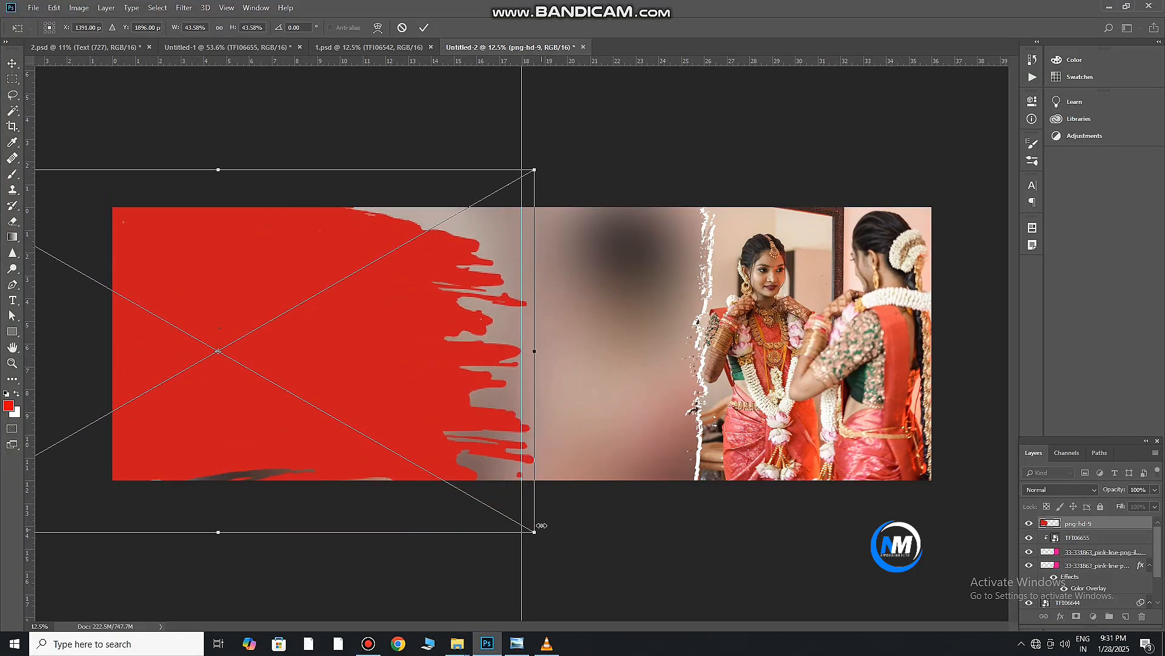
mouse_move(396, 377)
mouse_down()
mouse_move(386, 390)
mouse_move(423, 385)
mouse_move(411, 366)
mouse_move(348, 362)
mouse_move(342, 372)
mouse_up()
key(Return)
drag(341, 373, 340, 375)
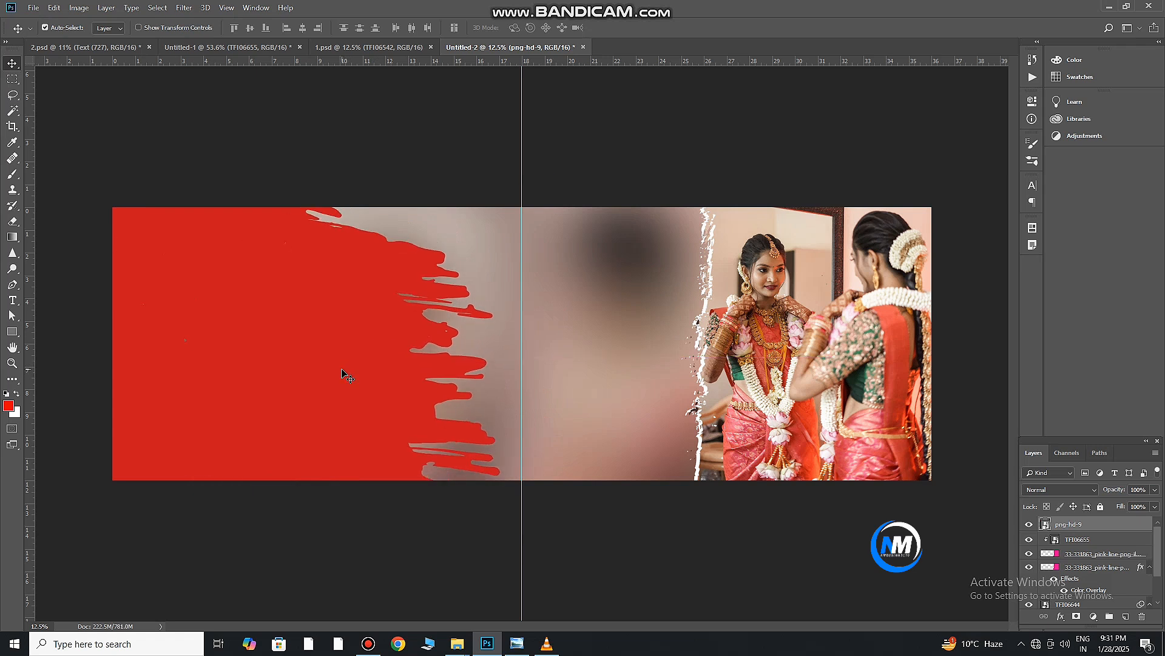
key(Delete)
mouse_move(461, 646)
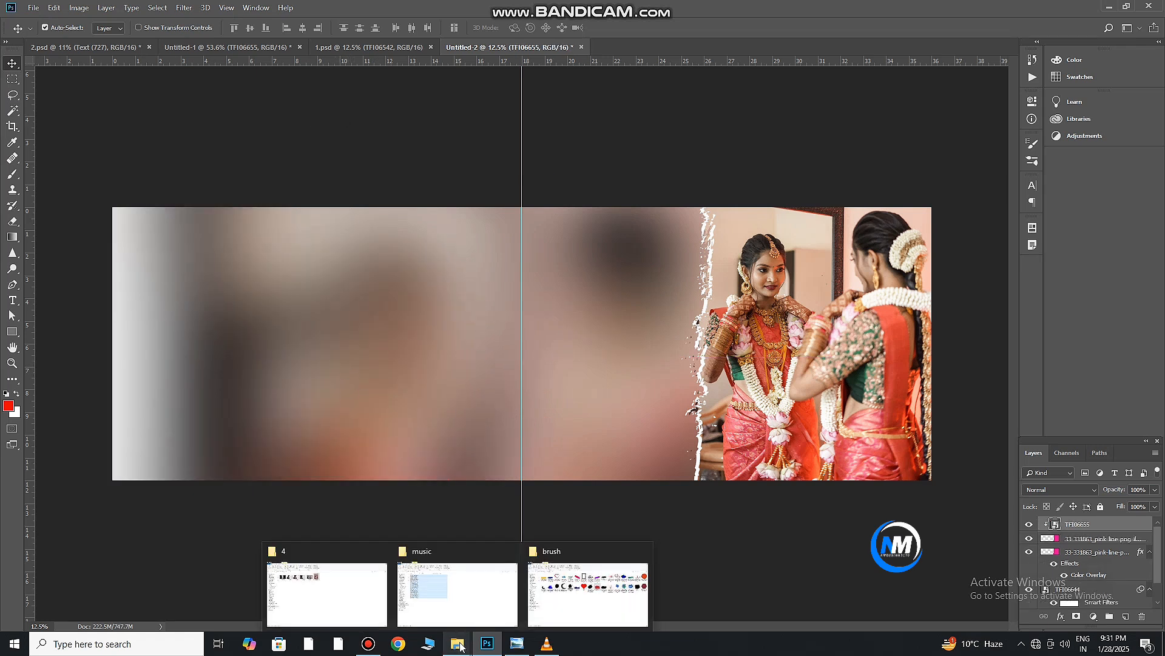
Step: Show the hidden TFI06542 photo in the Untitled-1 document and copy it into the Untitled-2 album spread
click(249, 47)
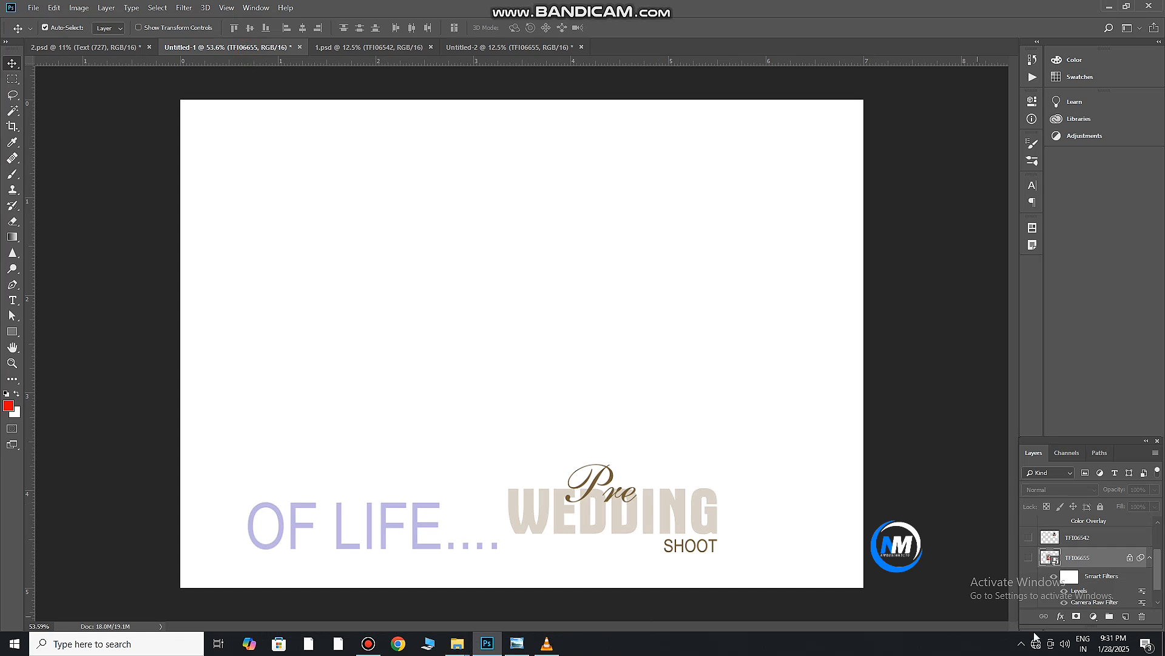
click(1028, 557)
click(1028, 558)
click(1028, 537)
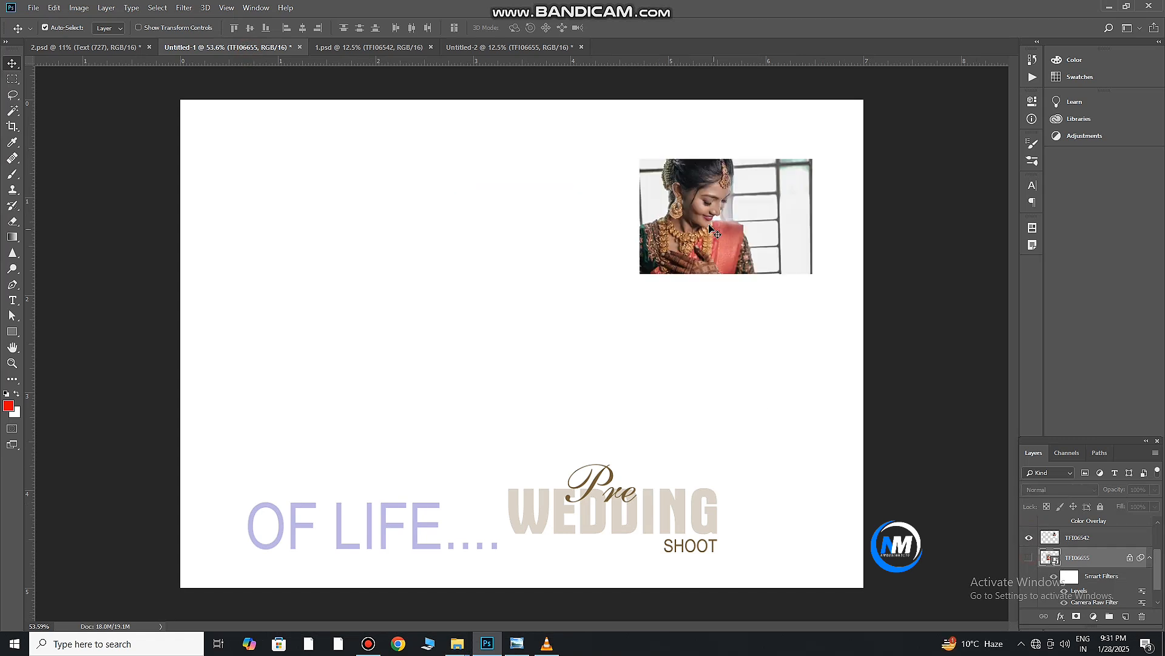
click(698, 211)
drag(521, 171, 566, 485)
Step: Scale the TFI06542 photo to about 1145% and align it with the left edge of the spread, covering its full height
key(ctrl+t)
mouse_move(431, 397)
mouse_down()
mouse_move(426, 415)
mouse_move(429, 404)
mouse_up()
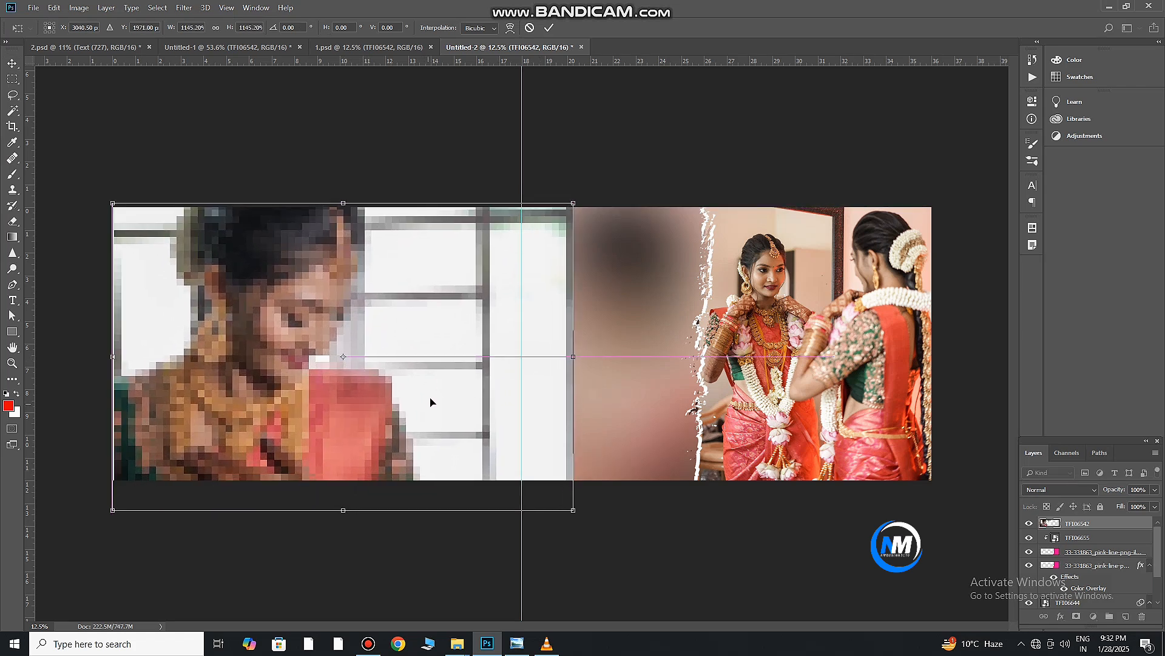
click(549, 28)
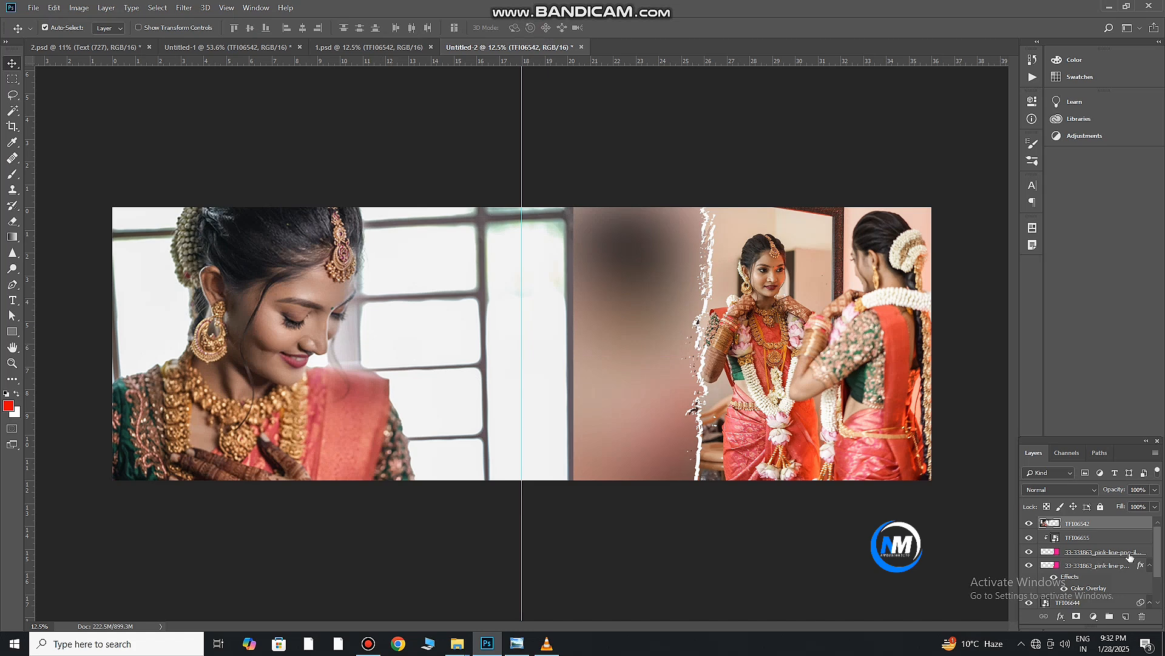
Step: Hide the TFI06542 photo with a black layer mask and start painting on it in white with a 511 px Soft Round brush
alt+click(1075, 618)
click(12, 174)
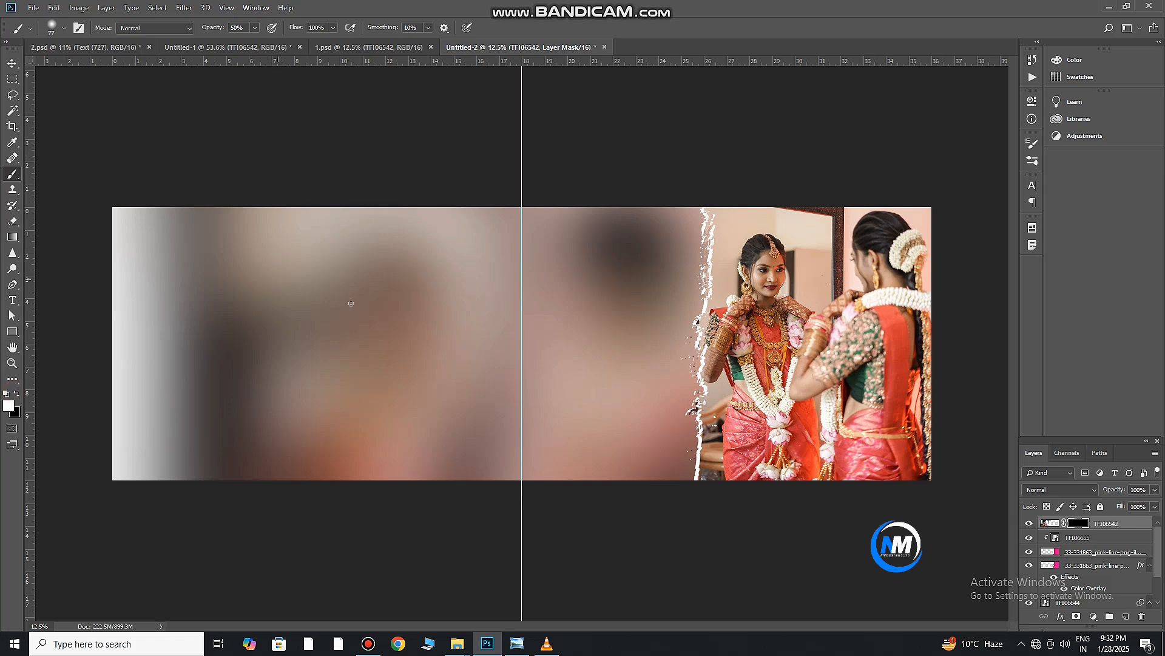
right_click(296, 287)
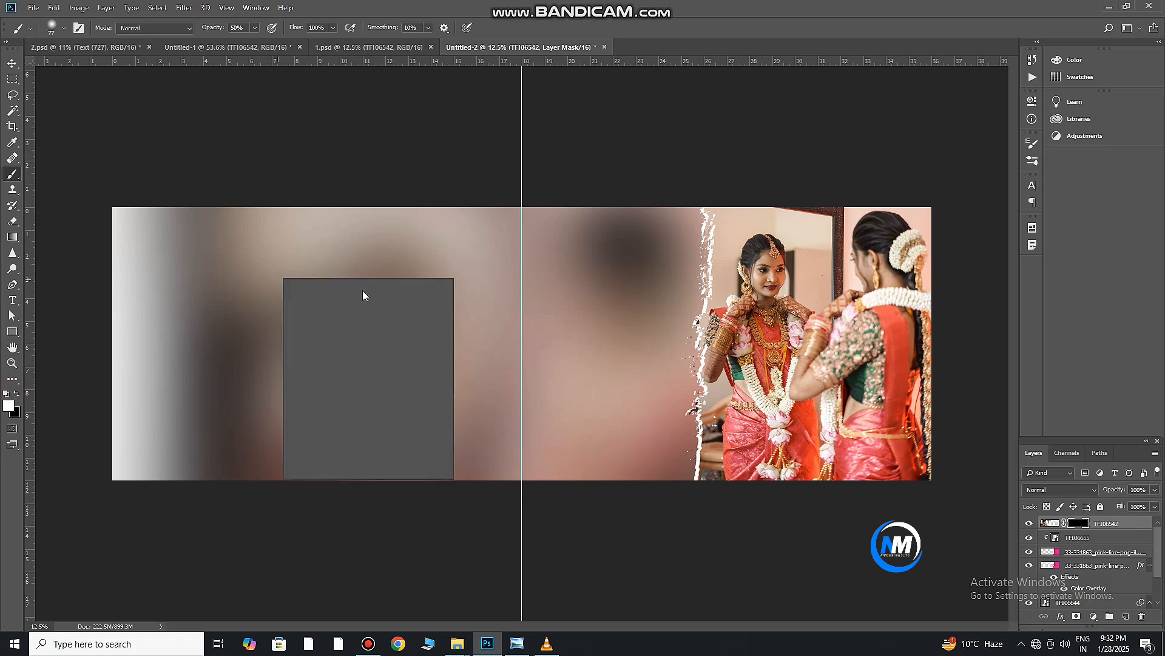
drag(406, 307, 413, 309)
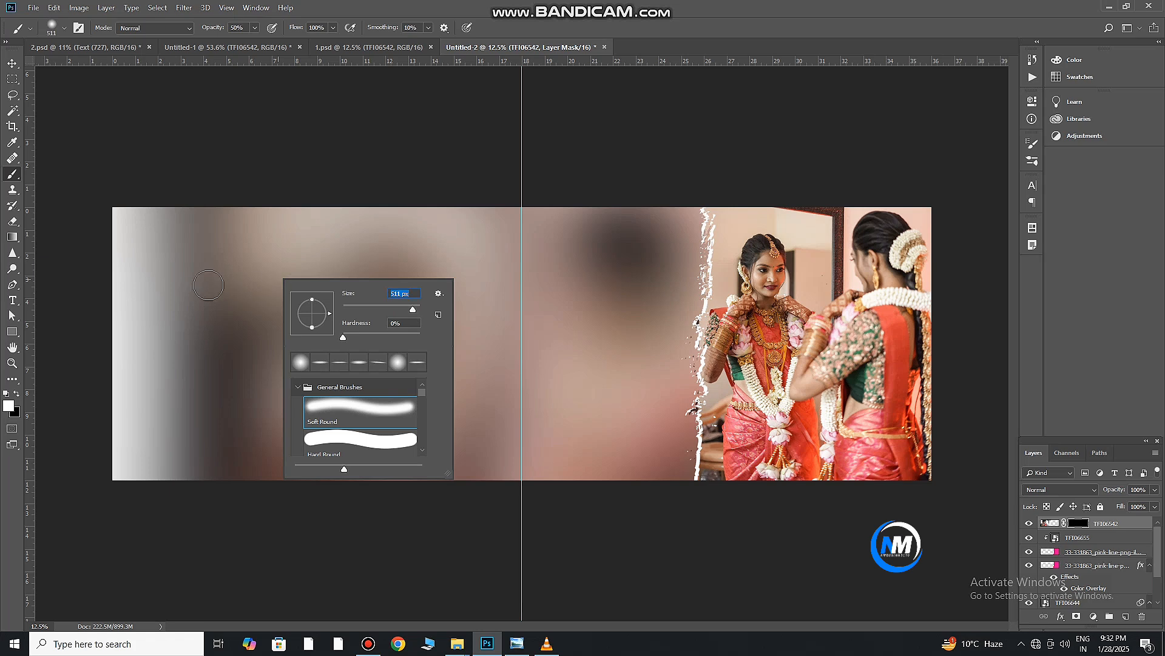
click(230, 284)
Step: Enlarge the soft brush to about 2900 px and paint white on the mask to reveal the bride with softly faded edges
key(bracketright)
key(bracketright)
key(bracketright)
key(bracketright)
key(bracketright)
key(bracketright)
key(bracketright)
key(bracketright)
key(bracketright)
key(bracketright)
key(bracketright)
key(bracketright)
key(bracketright)
key(bracketright)
key(bracketright)
key(bracketright)
key(bracketright)
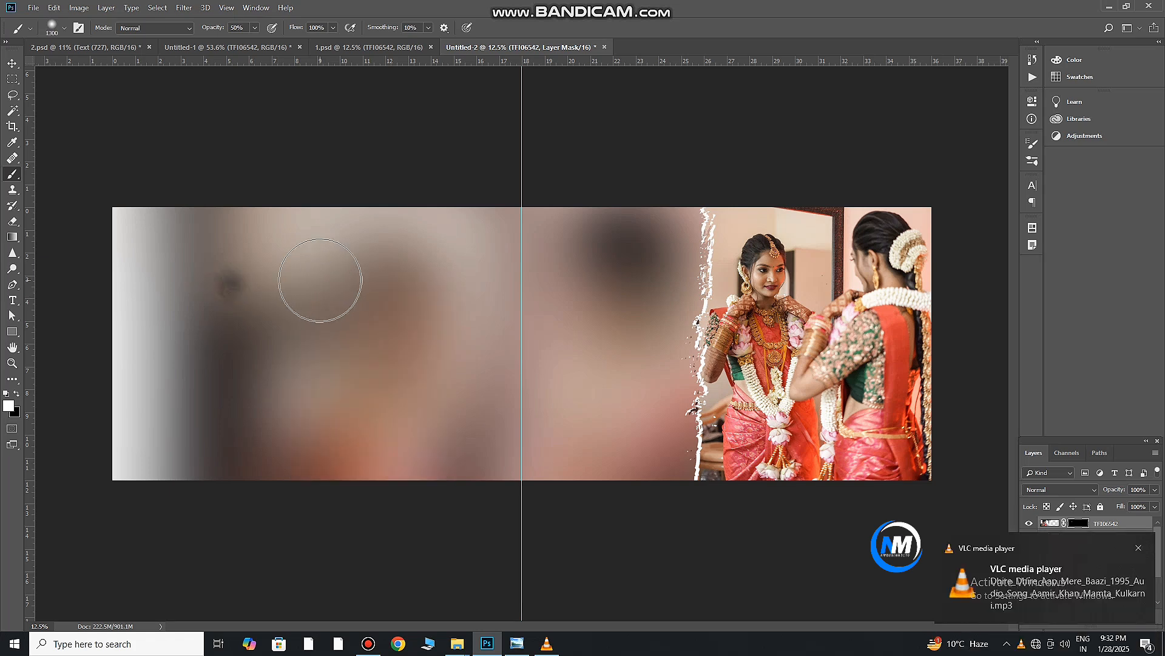
key(bracketright)
key(bracketright)
key(bracketright)
key(bracketright)
key(bracketright)
key(bracketright)
key(bracketright)
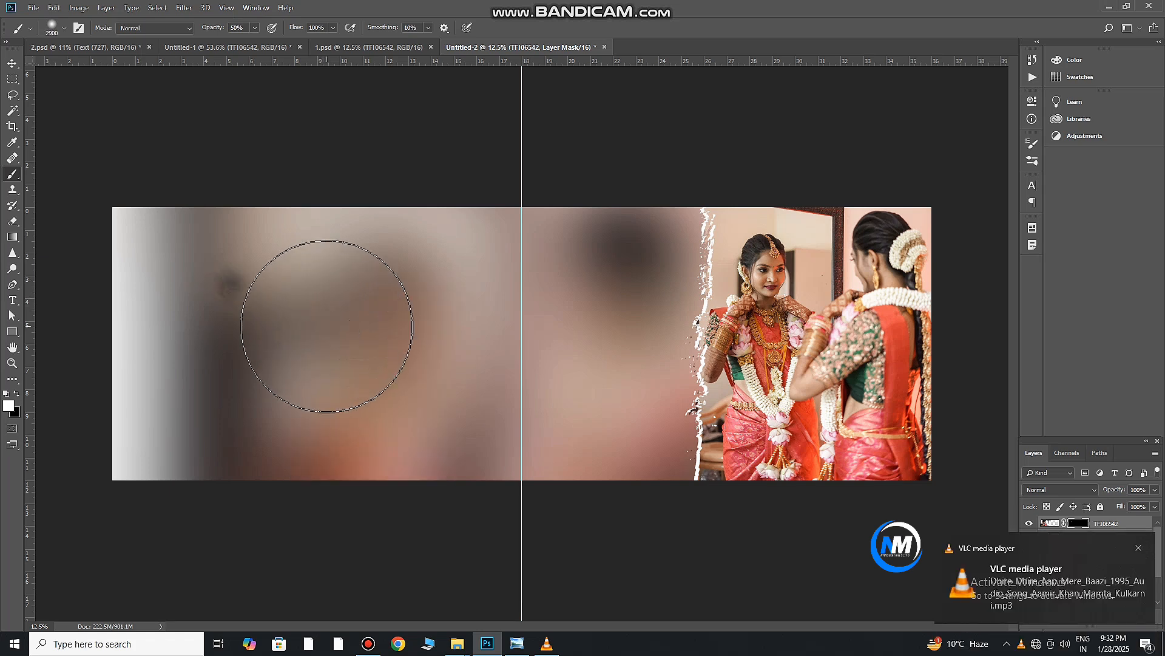
click(333, 312)
mouse_move(334, 312)
mouse_down()
mouse_move(257, 310)
mouse_move(286, 304)
mouse_move(267, 347)
mouse_move(354, 383)
mouse_move(395, 293)
mouse_move(229, 310)
mouse_move(234, 375)
mouse_move(346, 370)
mouse_move(416, 348)
mouse_move(408, 336)
mouse_move(329, 335)
mouse_move(263, 317)
mouse_up()
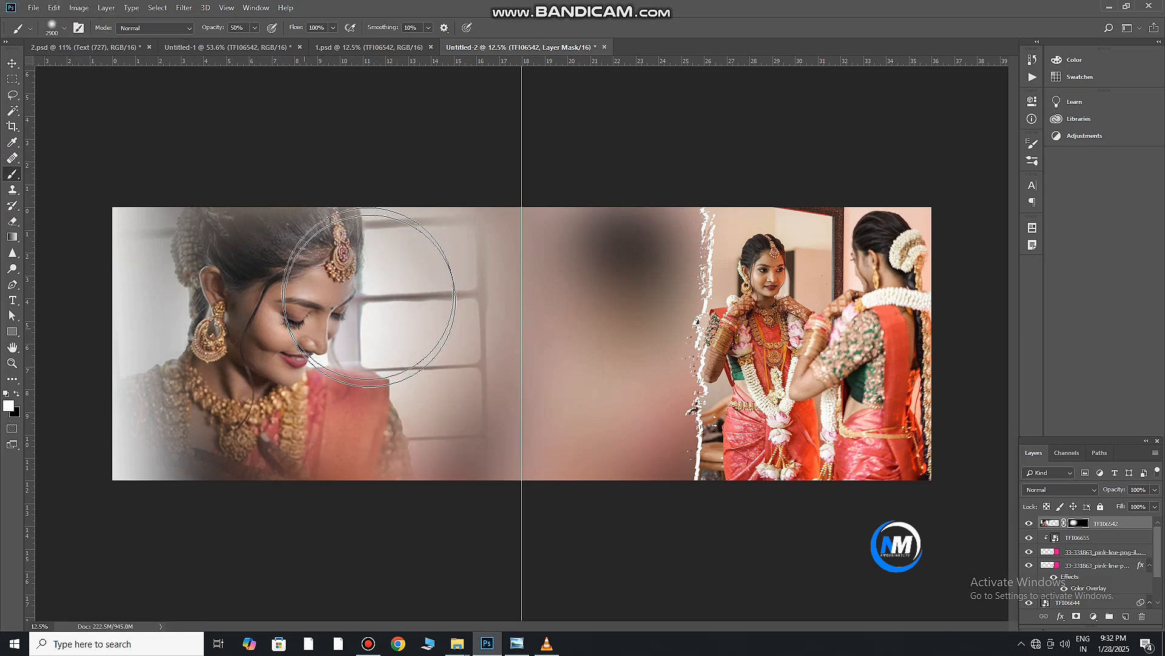
Step: Set the TFI06542 layer's blend mode to Luminosity and shift the faded bride photo slightly left
click(12, 63)
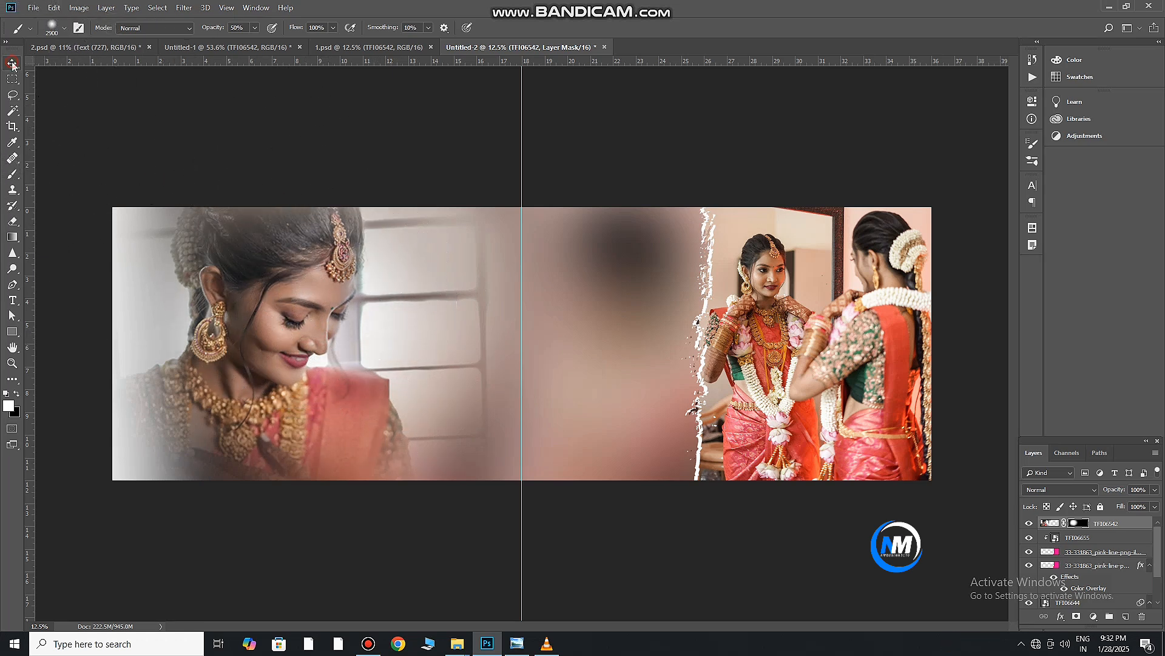
click(1036, 490)
click(1036, 482)
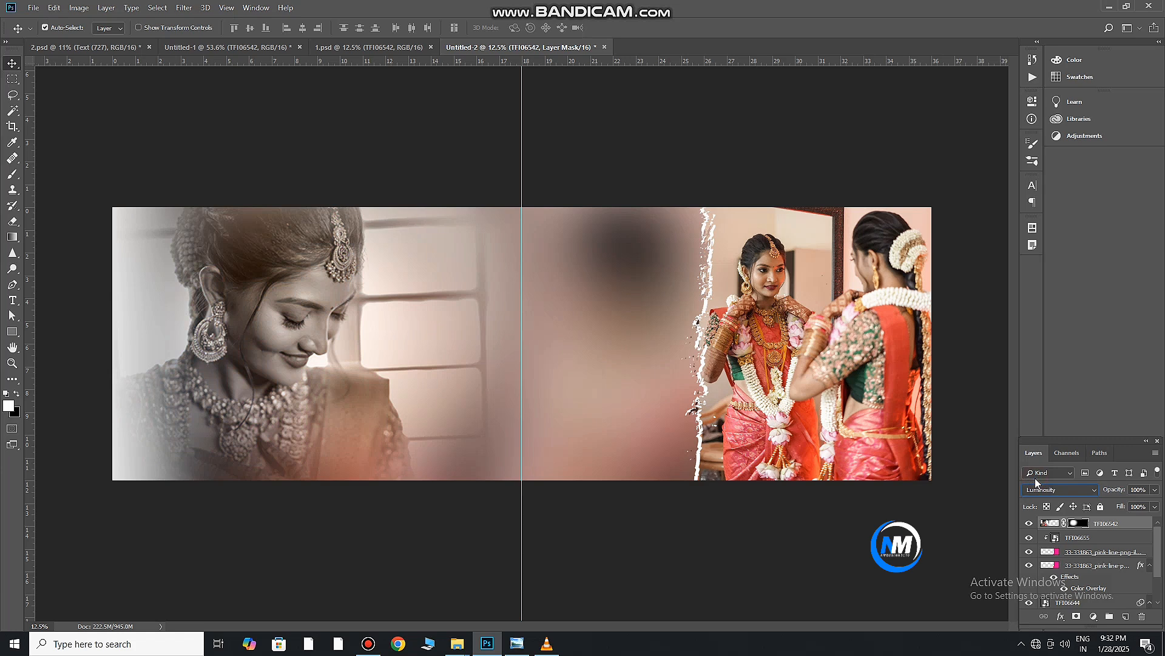
drag(304, 298, 317, 358)
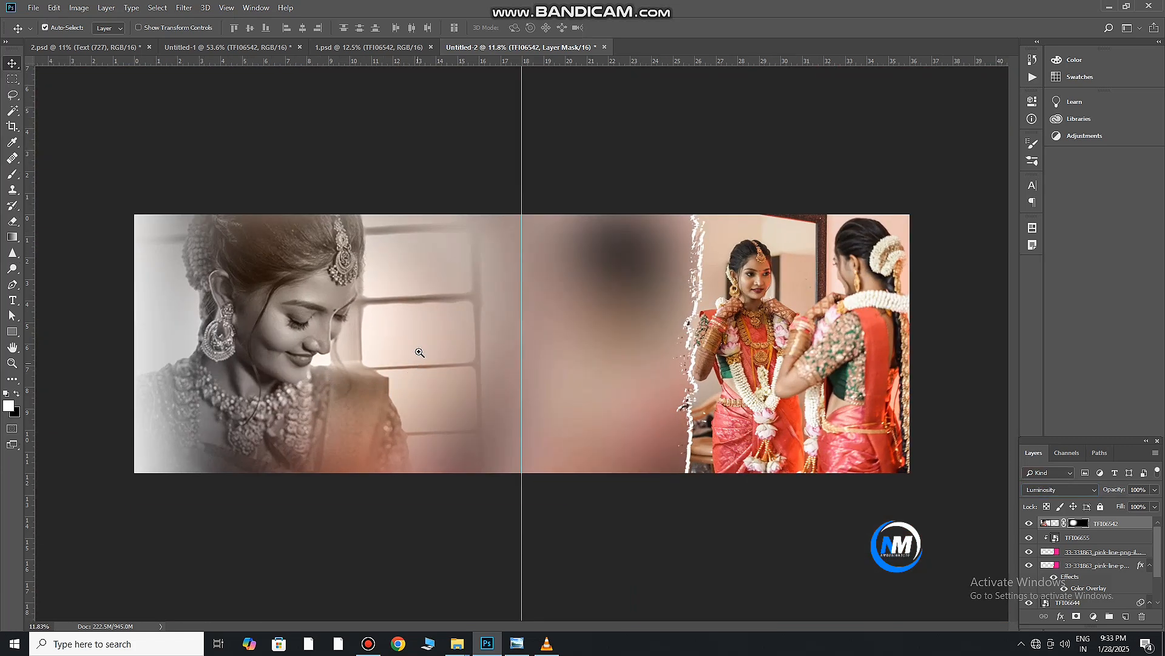
drag(419, 347, 430, 366)
mouse_move(351, 369)
mouse_down()
mouse_move(364, 369)
mouse_move(340, 368)
mouse_up()
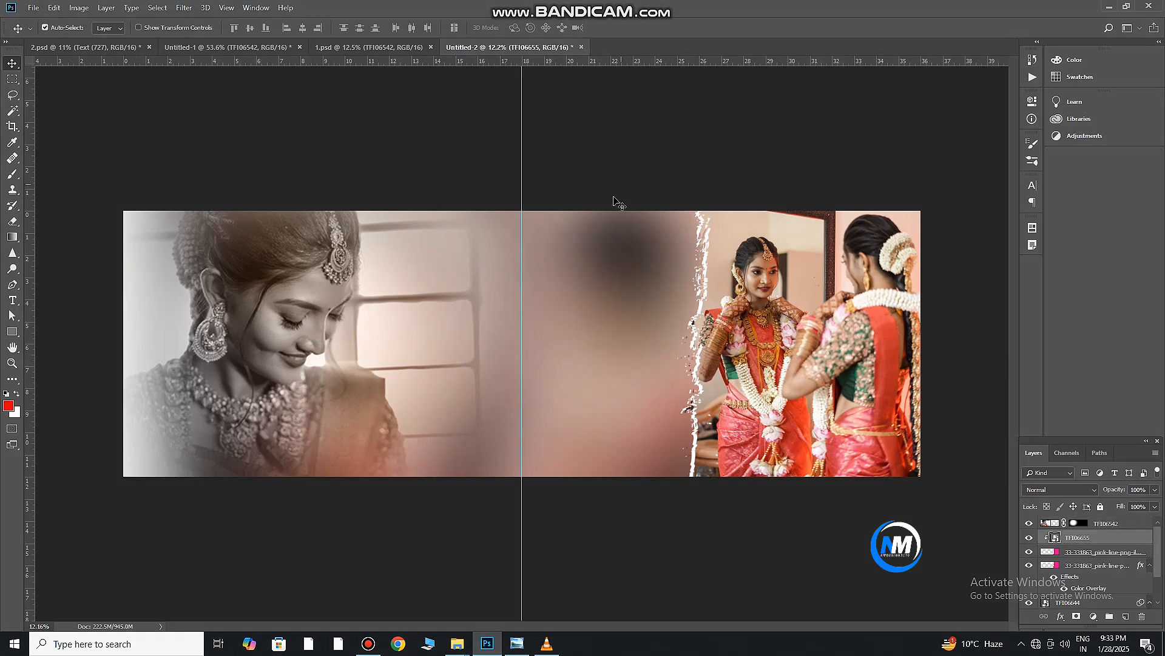
Step: Draw a white rectangle of about 2236 x 1489 px starting at the centre guide, in the gap before the ragged-edged photo
click(11, 332)
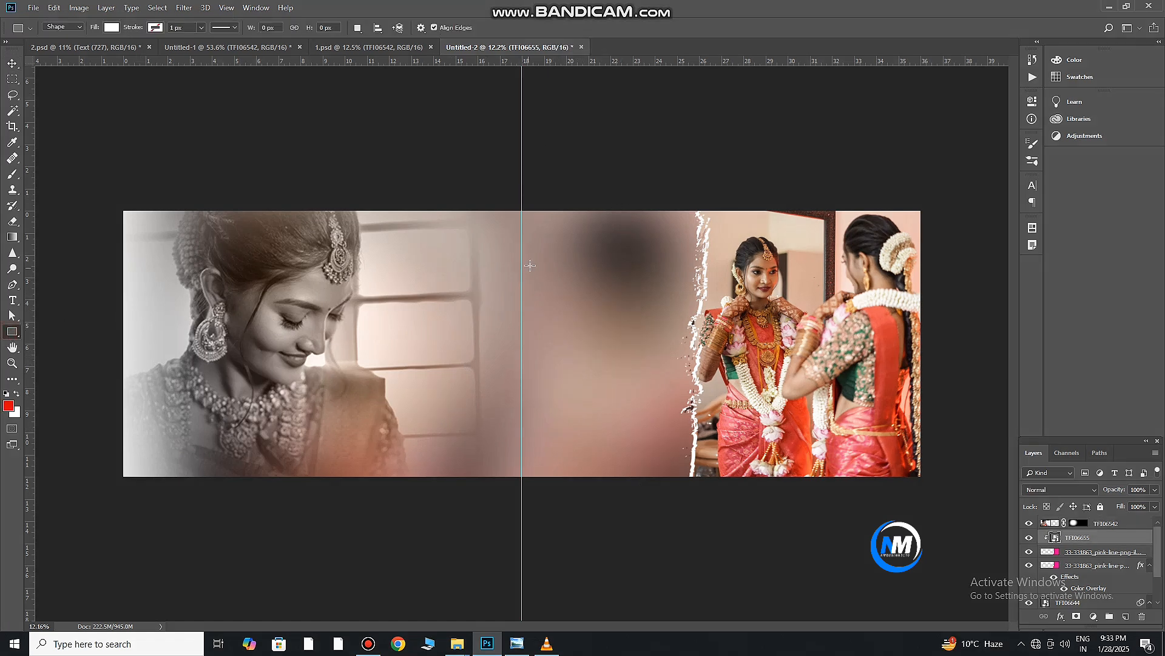
drag(523, 268, 686, 377)
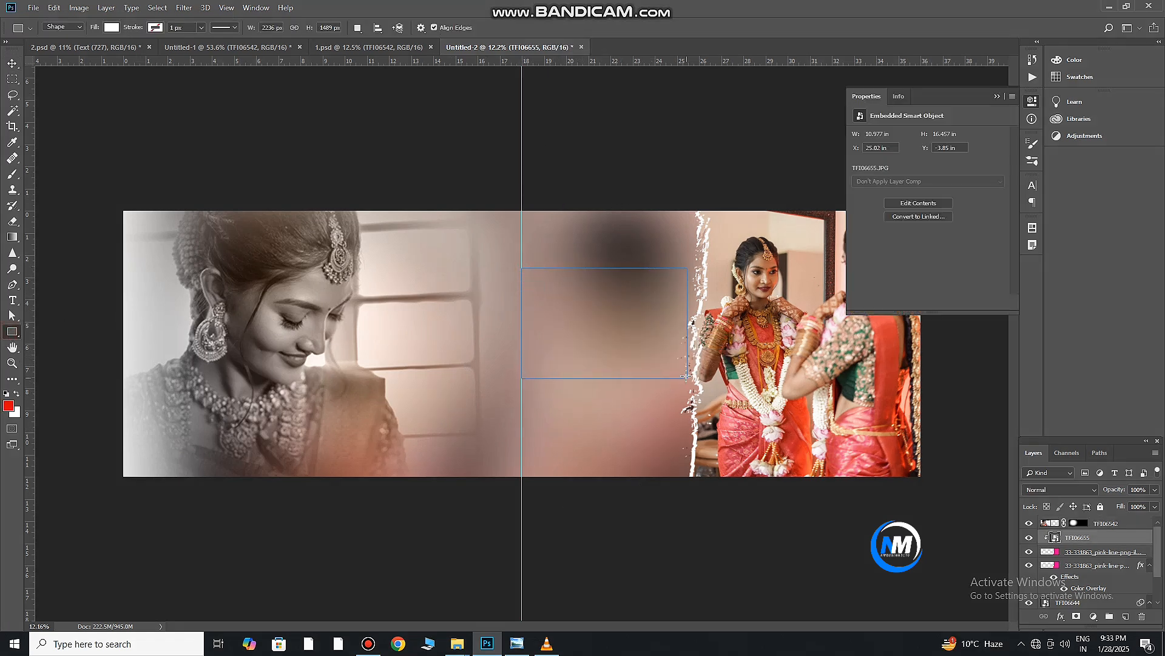
click(997, 96)
Step: Narrow the white rectangle to about 93% of its width and position it mid-height between the centre guide and the ragged edge
click(12, 63)
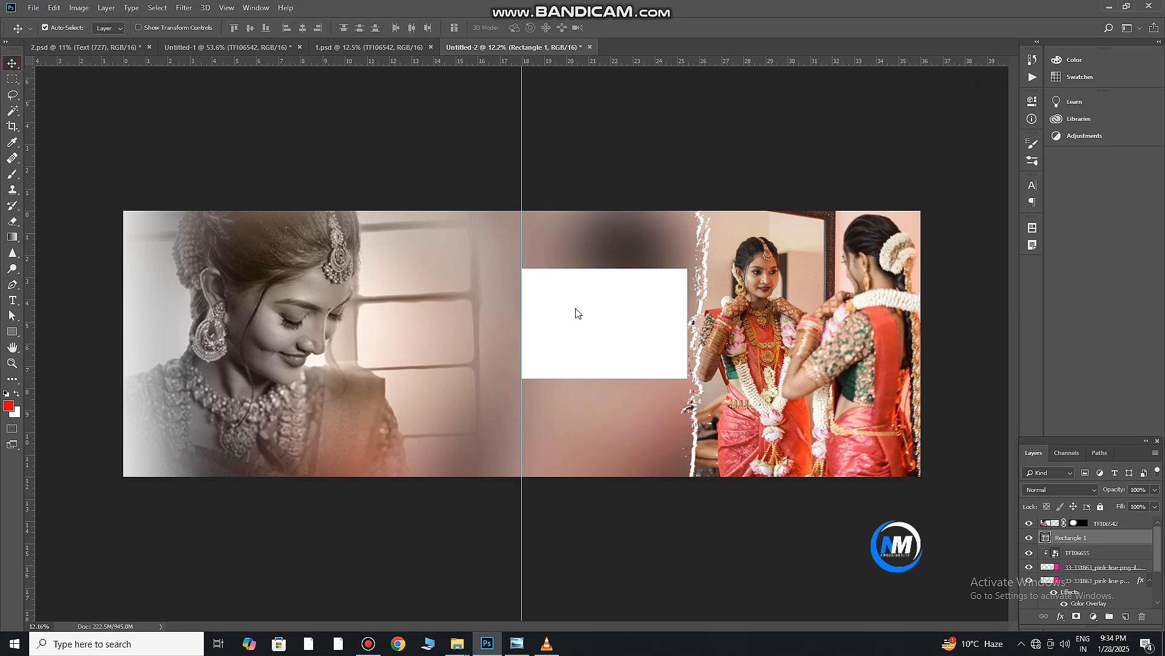
drag(631, 324, 645, 356)
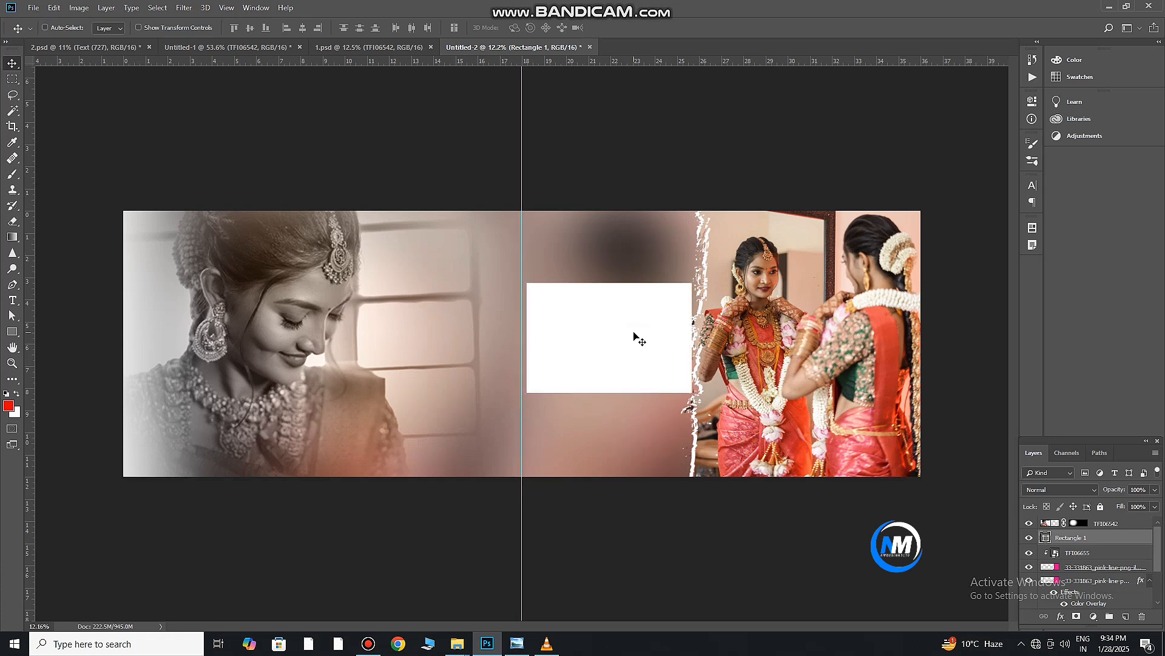
key(ctrl+t)
drag(692, 392, 686, 390)
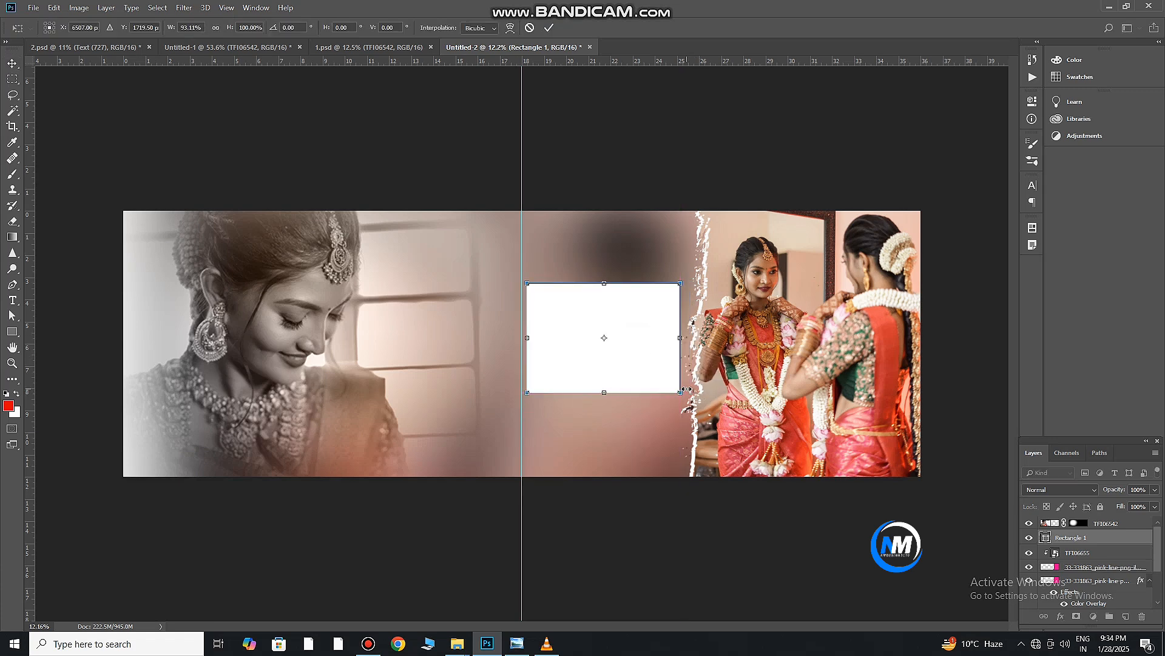
click(549, 28)
drag(608, 328, 610, 339)
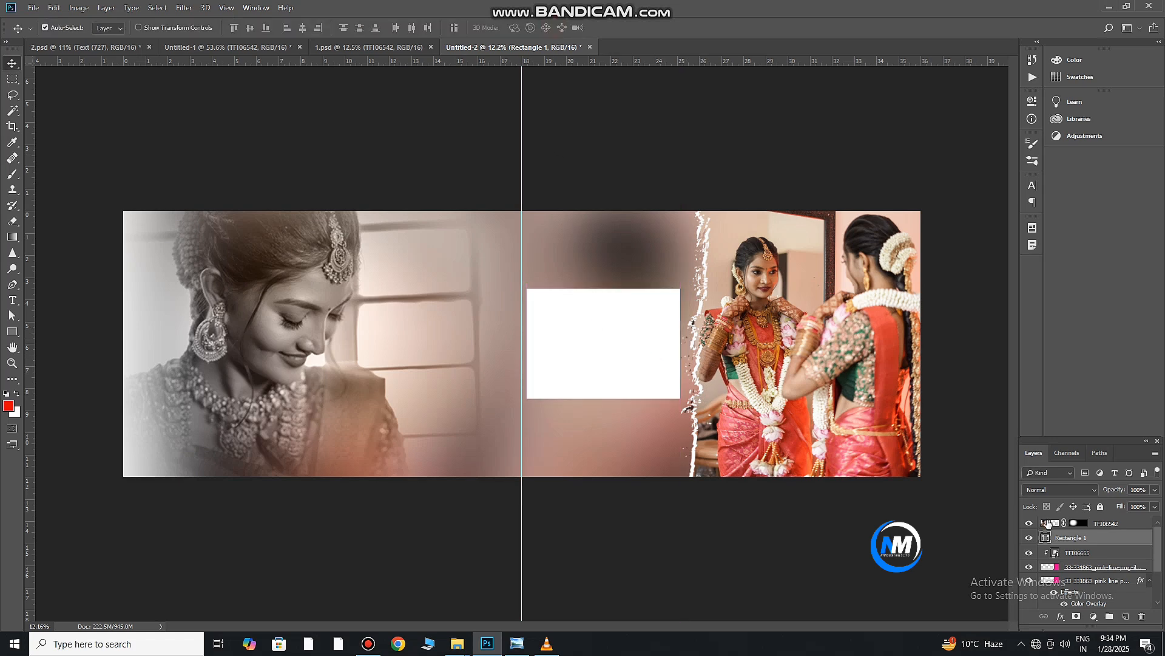
Step: Recolour the white rectangle dark brown #342828 and move the Rectangle 1 layer above the TFI06542 layer
double_click(1046, 538)
click(878, 415)
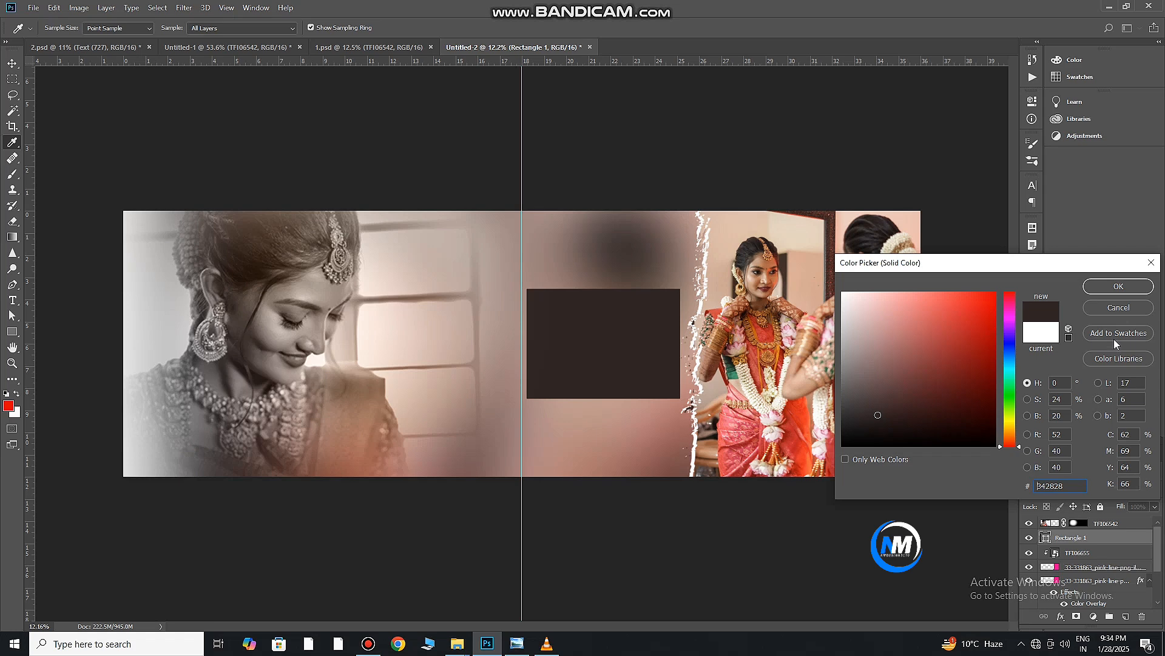
click(1110, 290)
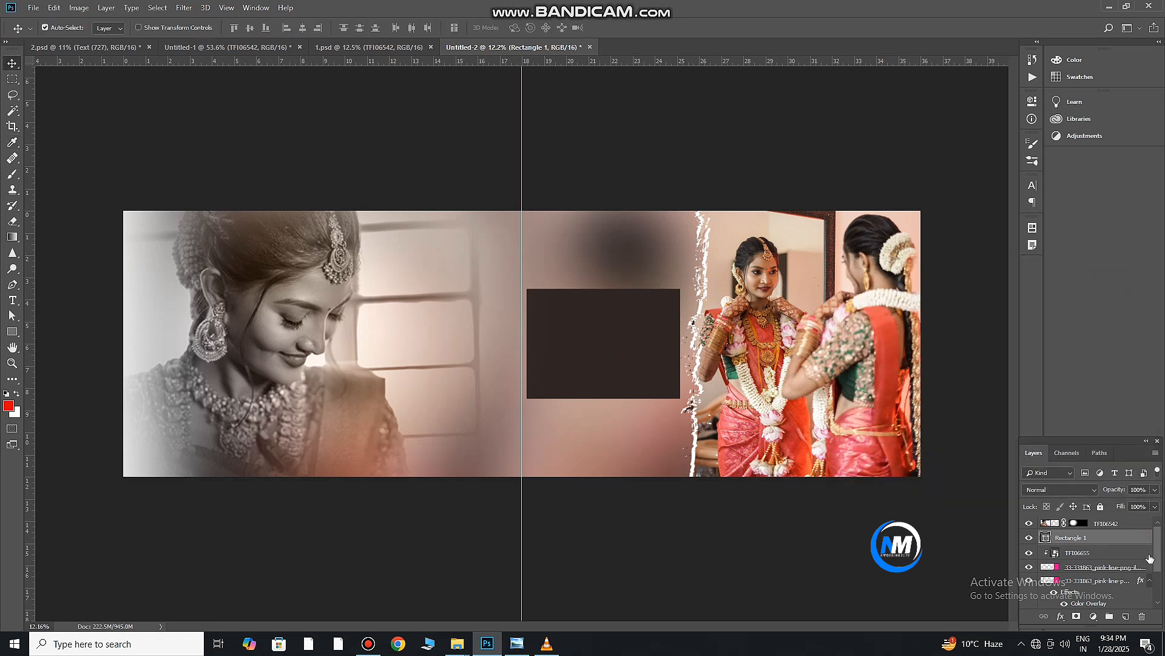
drag(1138, 537, 1137, 523)
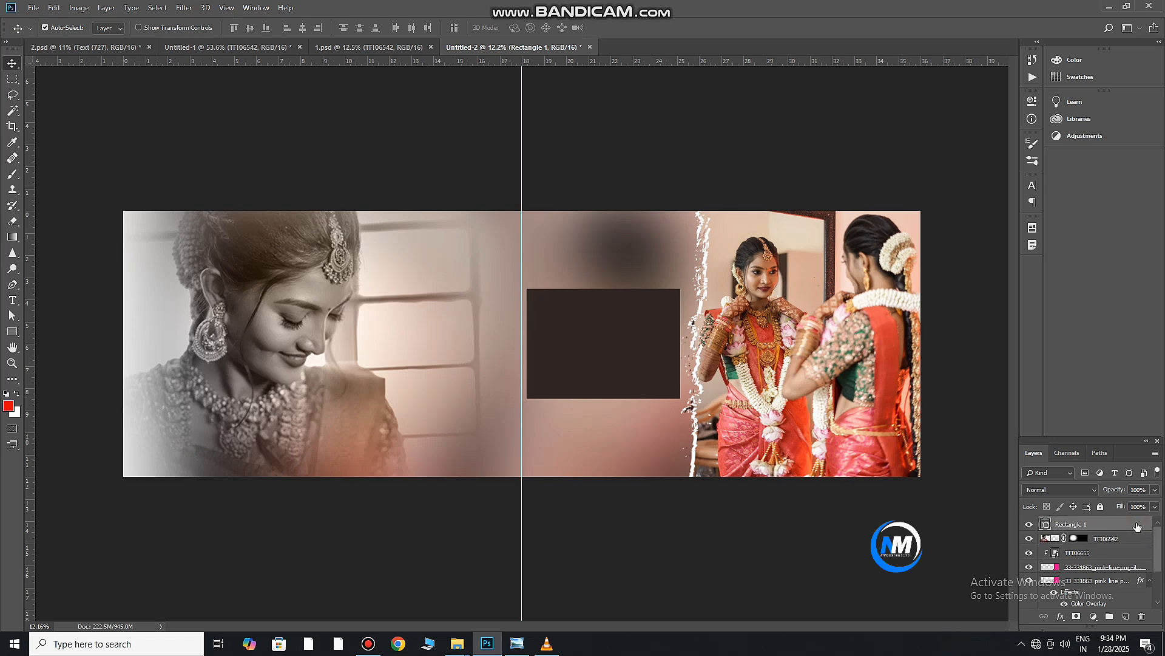
Step: Add a white 25 px inside Stroke layer style to the dark rectangle
double_click(1149, 529)
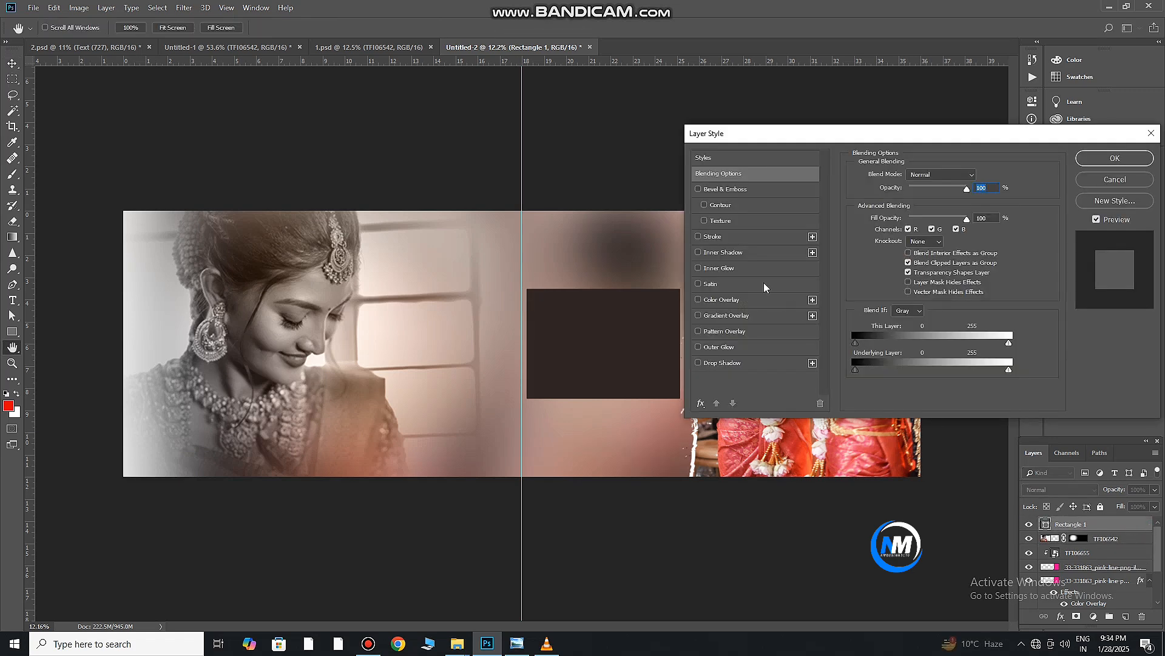
click(801, 238)
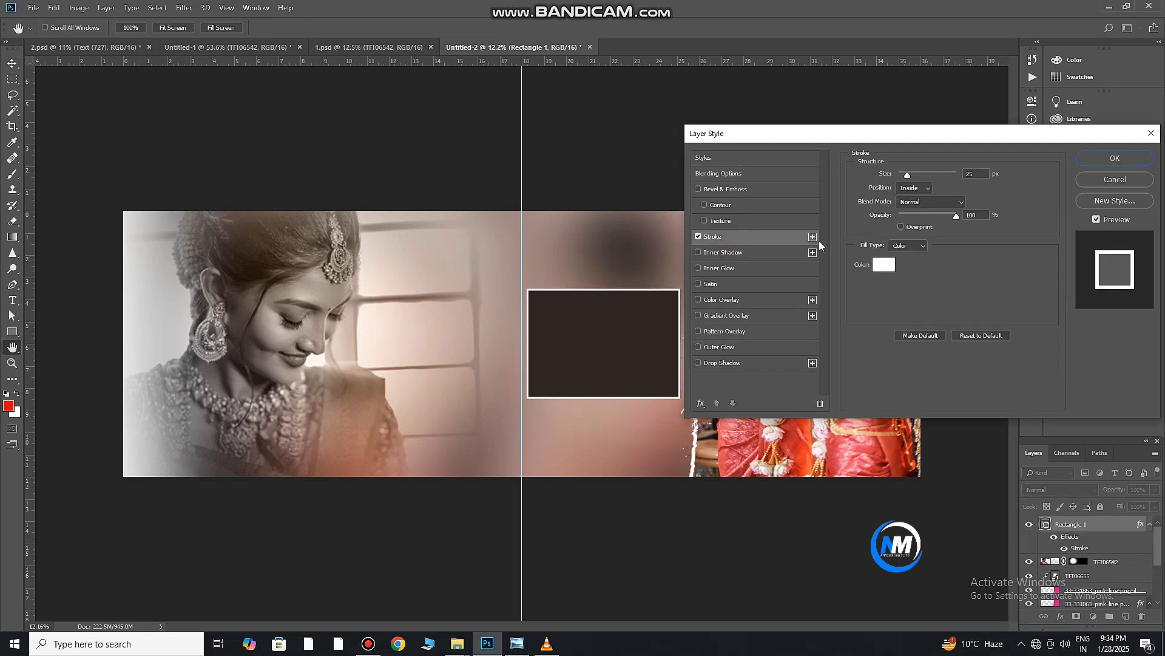
click(1115, 158)
key(v)
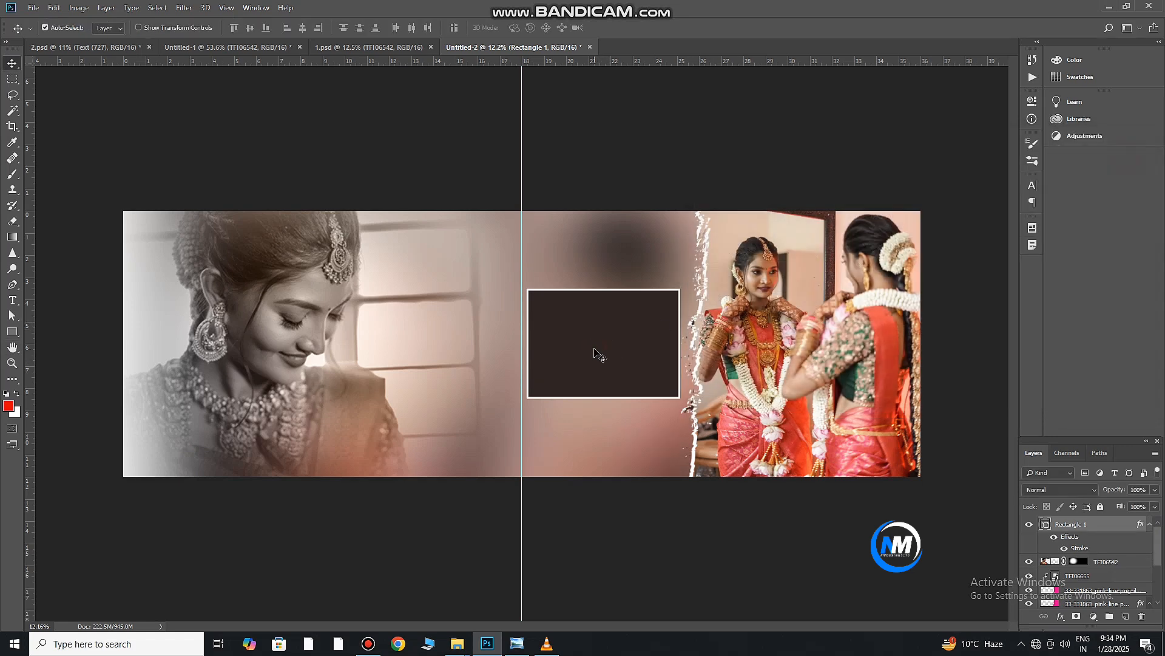
Step: Place the photo TFI06644 from folder 4 into the spread, accepting the Camera Raw settings without adjustments
click(330, 601)
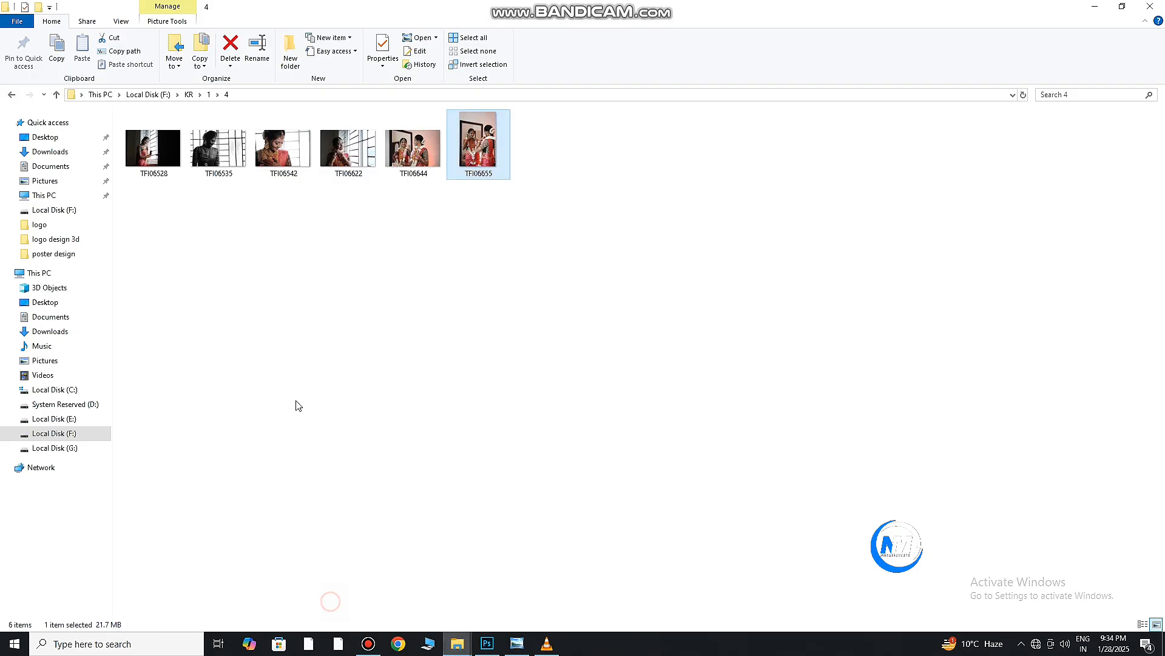
drag(424, 159, 582, 451)
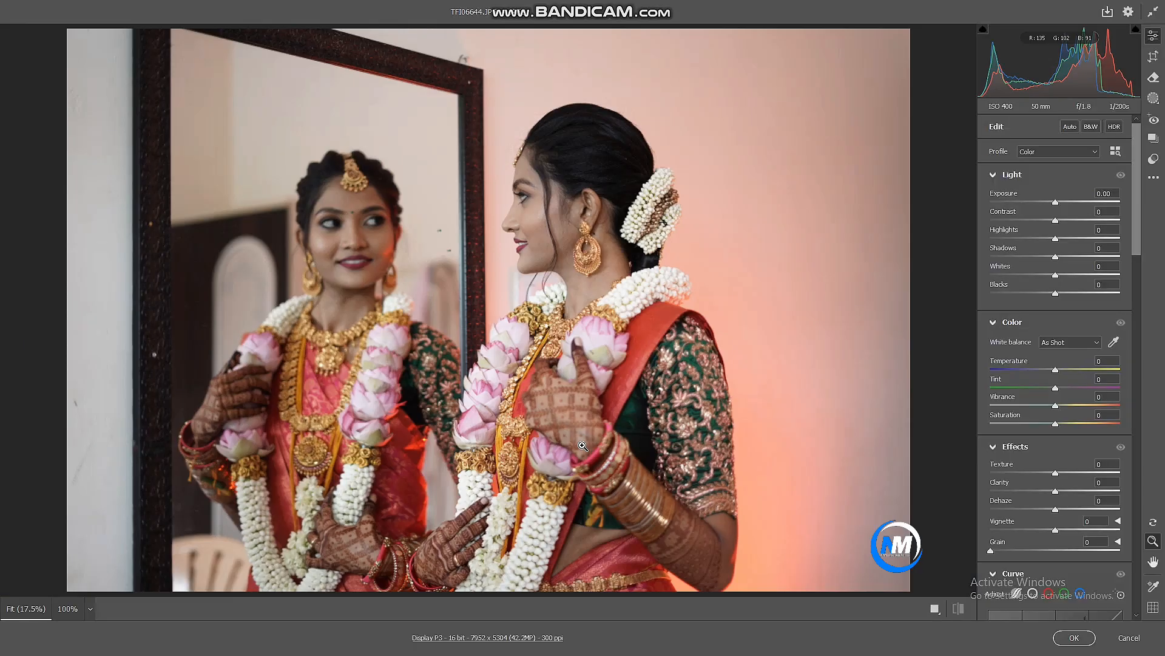
click(1074, 637)
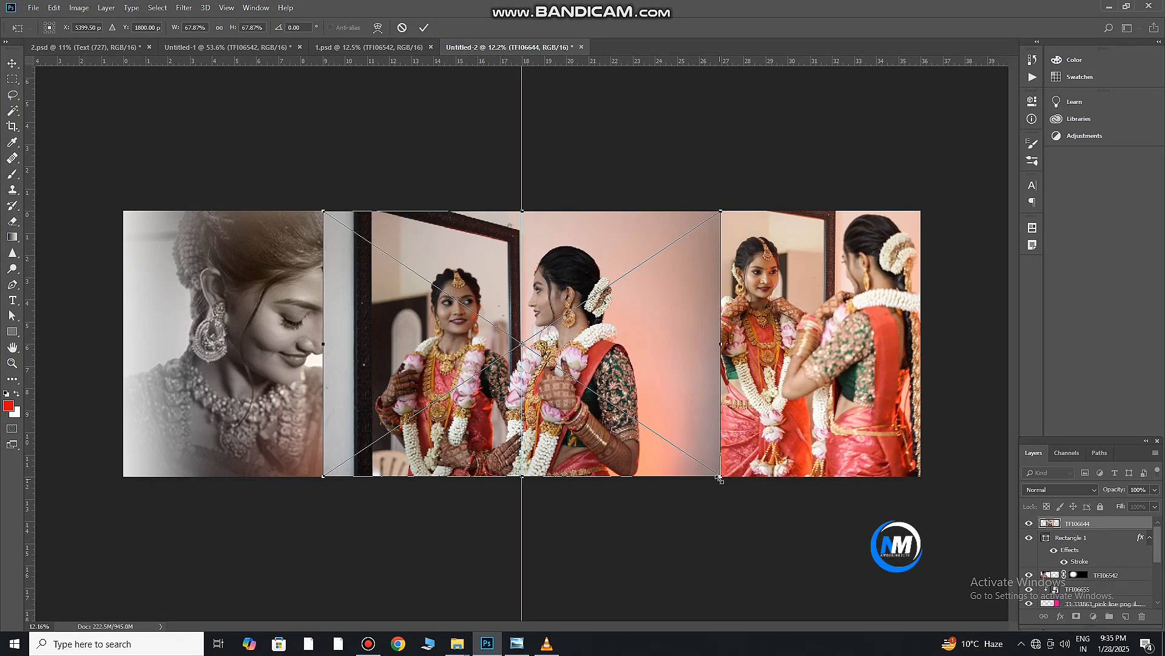
Step: Scale the TFI06644 photo to about 34% over the dark rectangle and clip it to Rectangle 1, with both faces inside the frame
drag(719, 479, 623, 416)
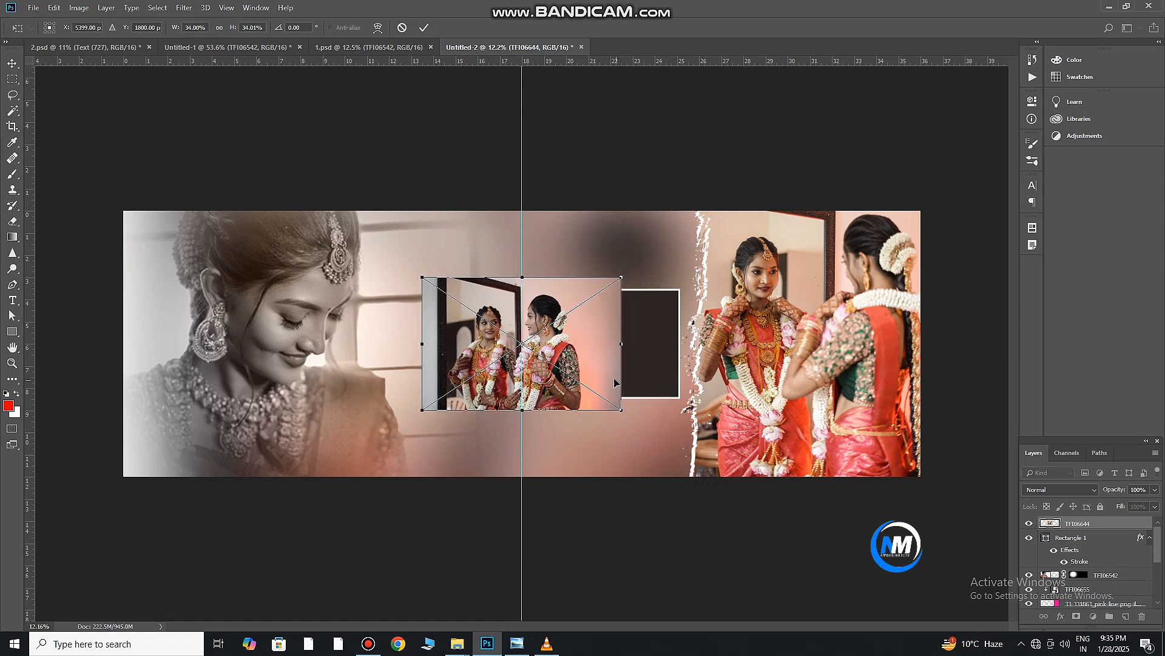
drag(620, 366, 681, 367)
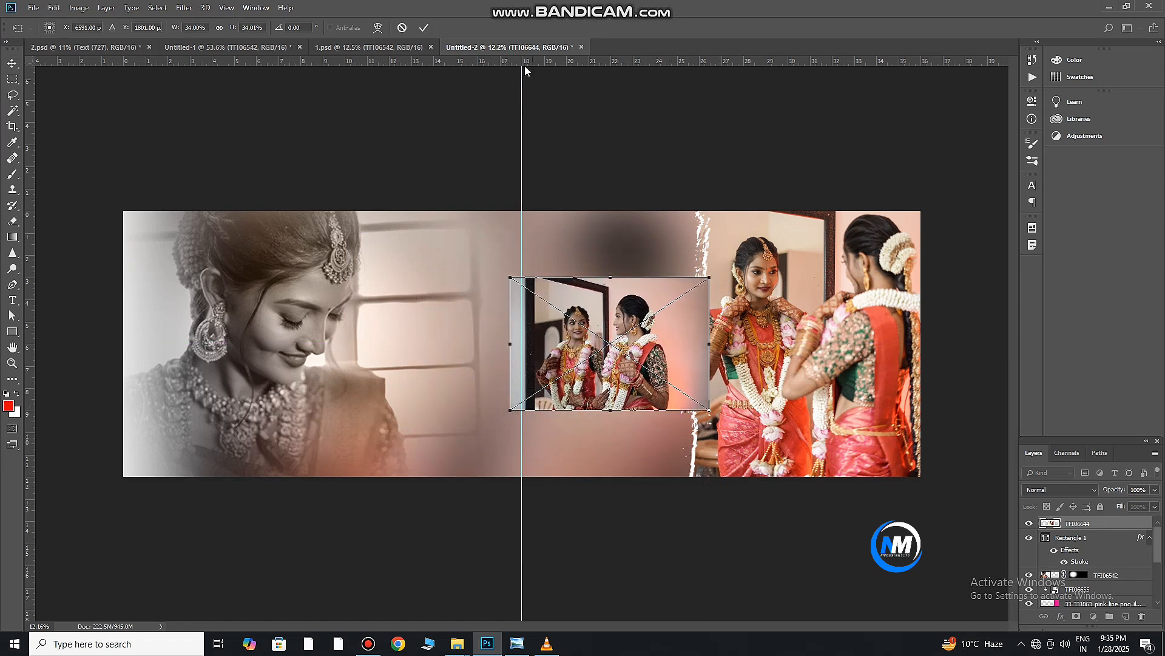
click(424, 28)
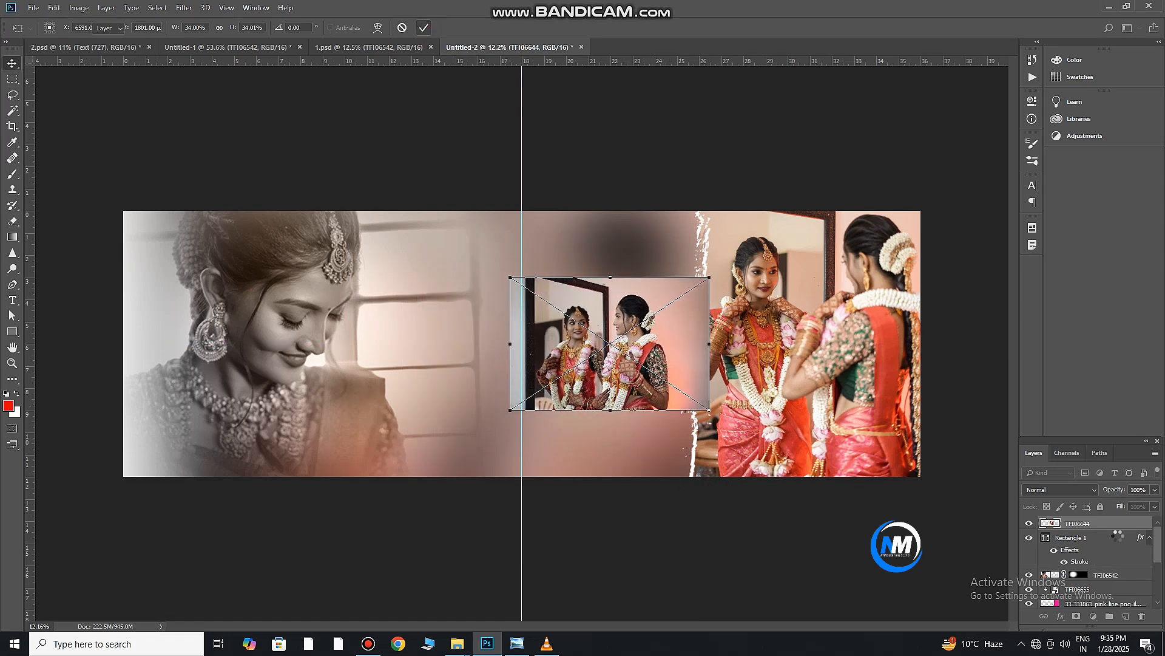
alt+click(1110, 531)
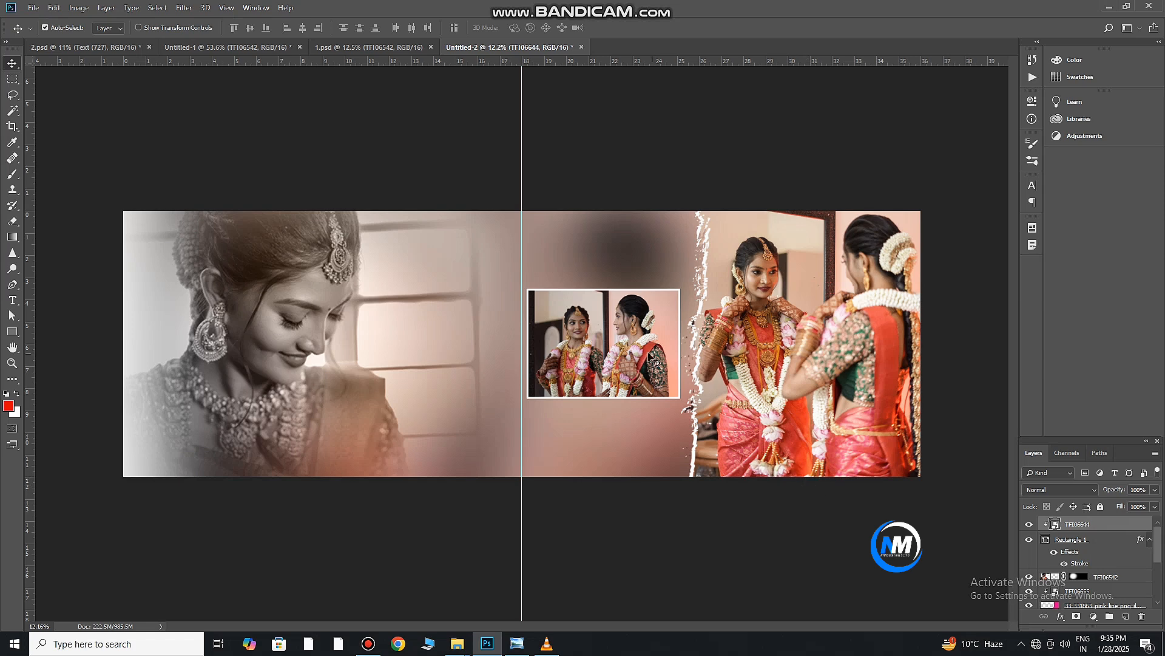
drag(651, 360, 646, 361)
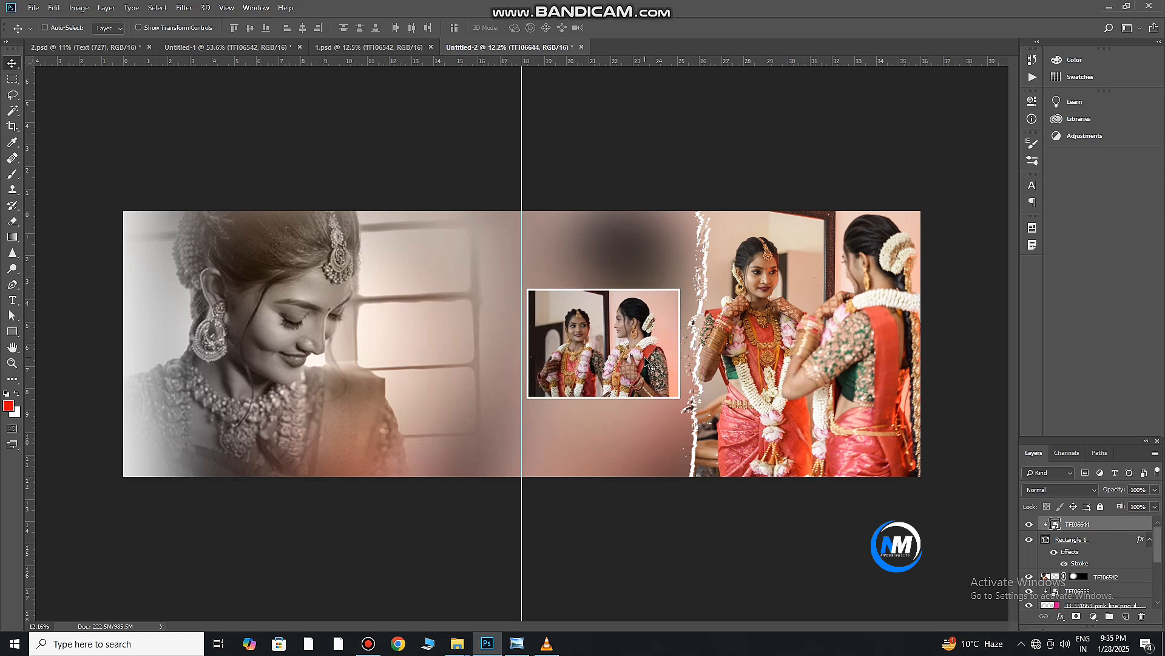
Step: Copy the Pre WEDDING SHOOT text from Untitled-1 above the framed photo in Untitled-2 and apply a white Color Overlay to it
click(227, 47)
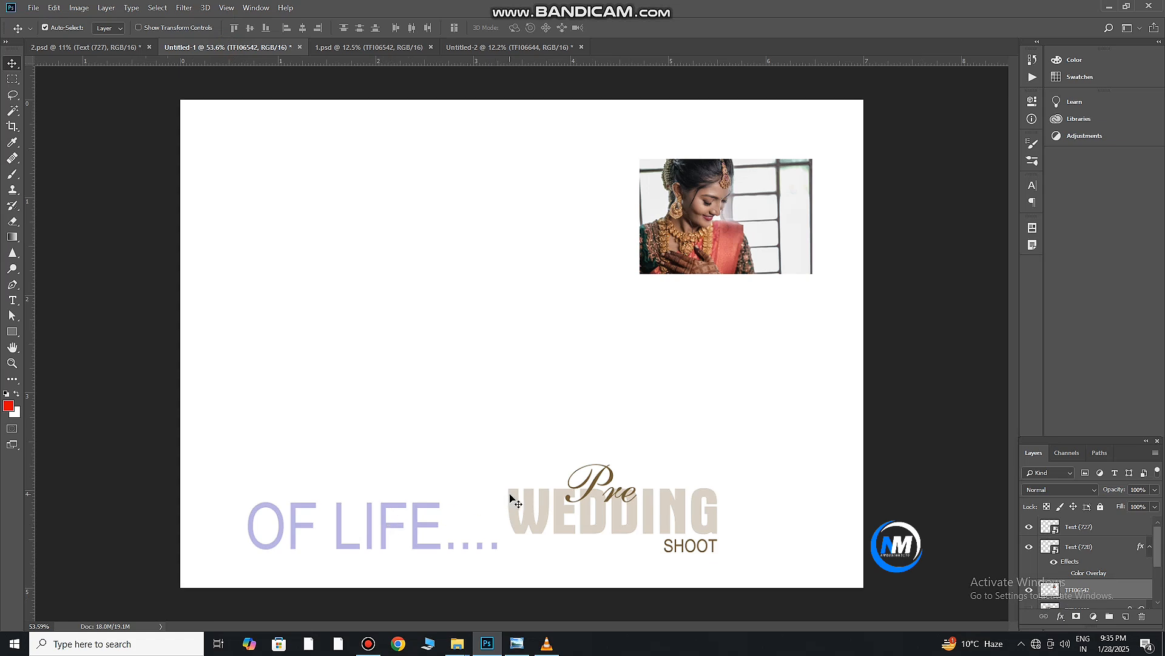
drag(528, 487, 593, 247)
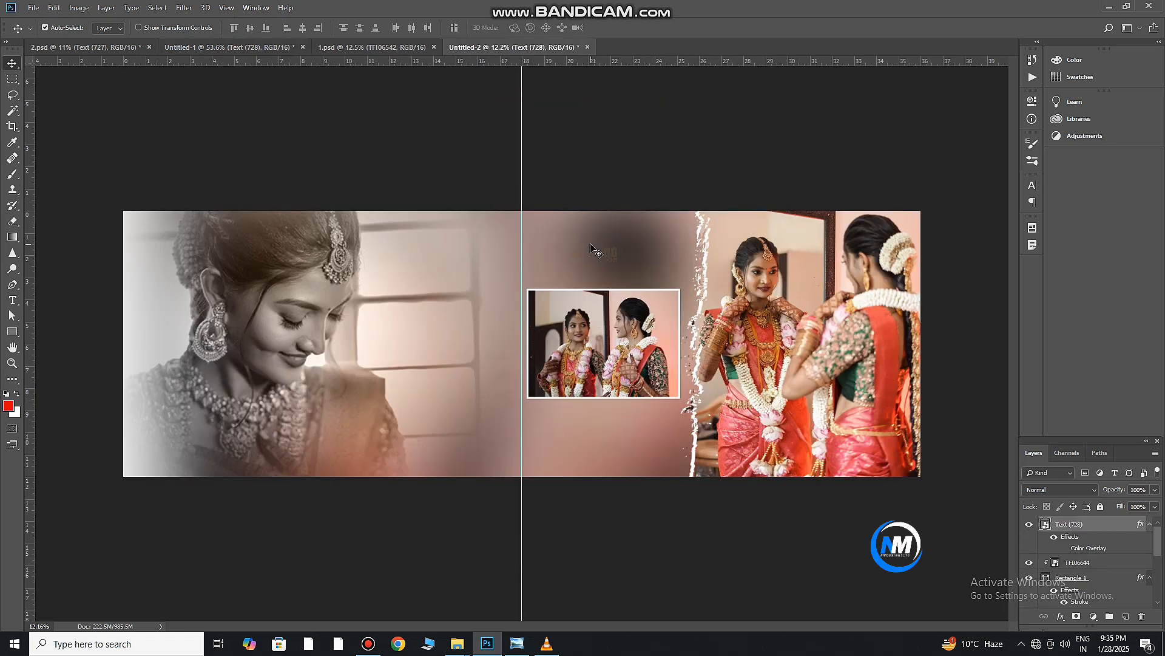
double_click(1140, 525)
click(717, 301)
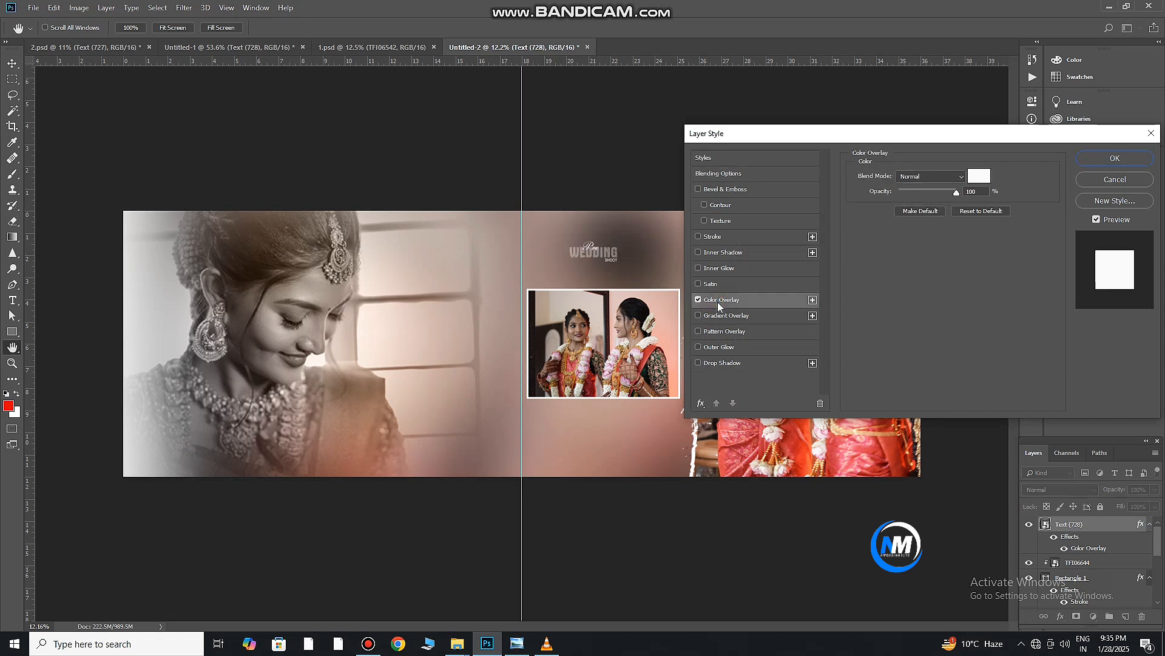
click(1115, 159)
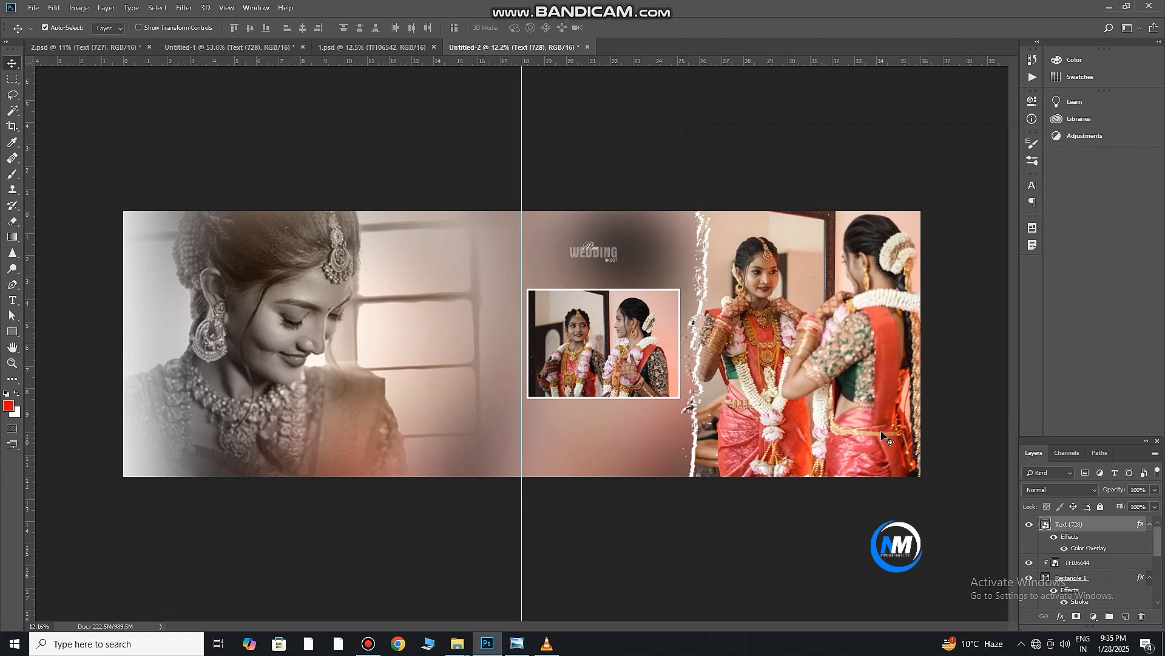
Step: Enlarge the Pre WEDDING SHOOT title to nearly the width of the framed photo and position it just above the frame
key(ctrl+t)
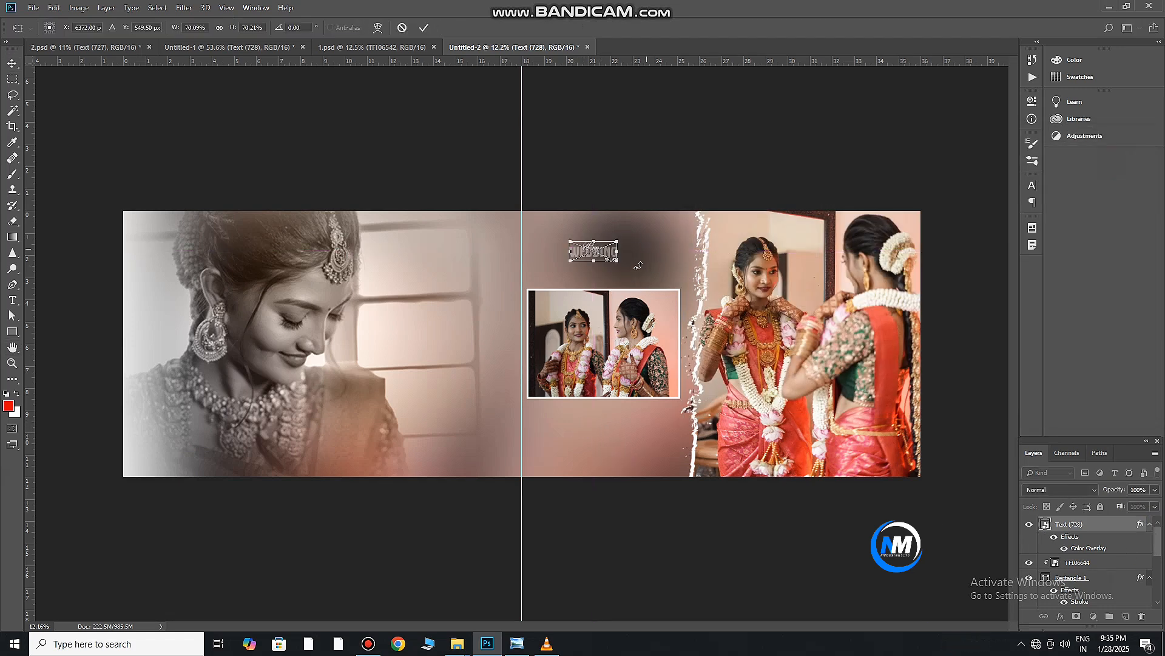
drag(619, 261, 646, 293)
drag(619, 253, 628, 257)
click(424, 28)
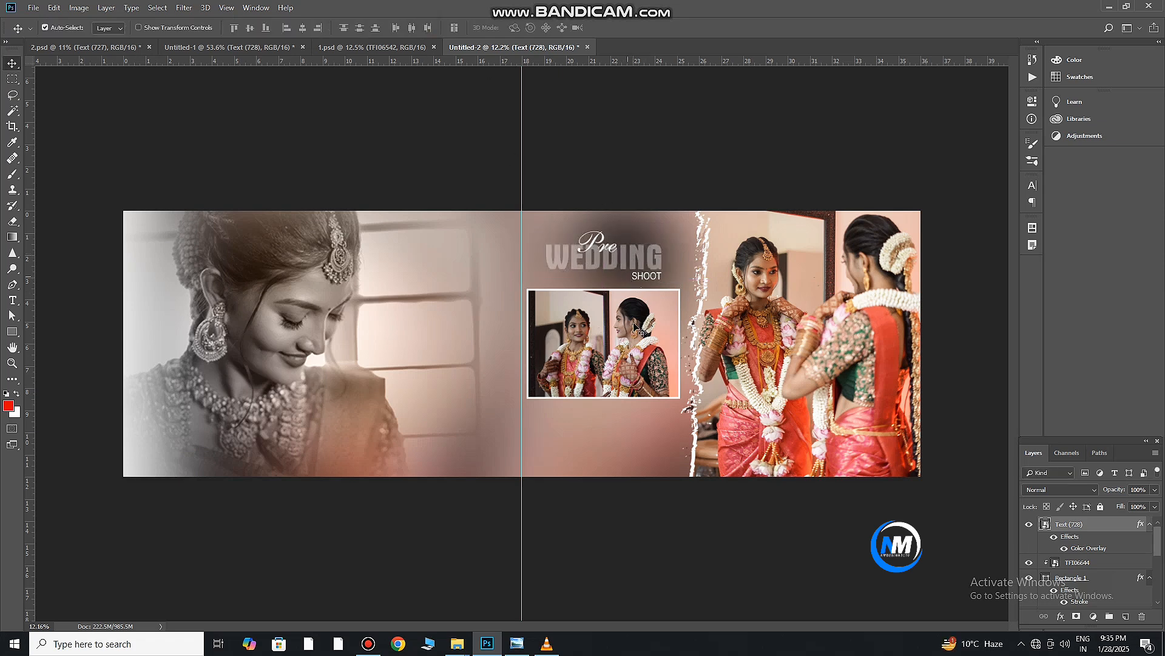
Step: Copy the The BEAUTY OF LIFE.... text from Untitled-1 below the framed photo in Untitled-2 and remove the vertical centre guide
click(255, 47)
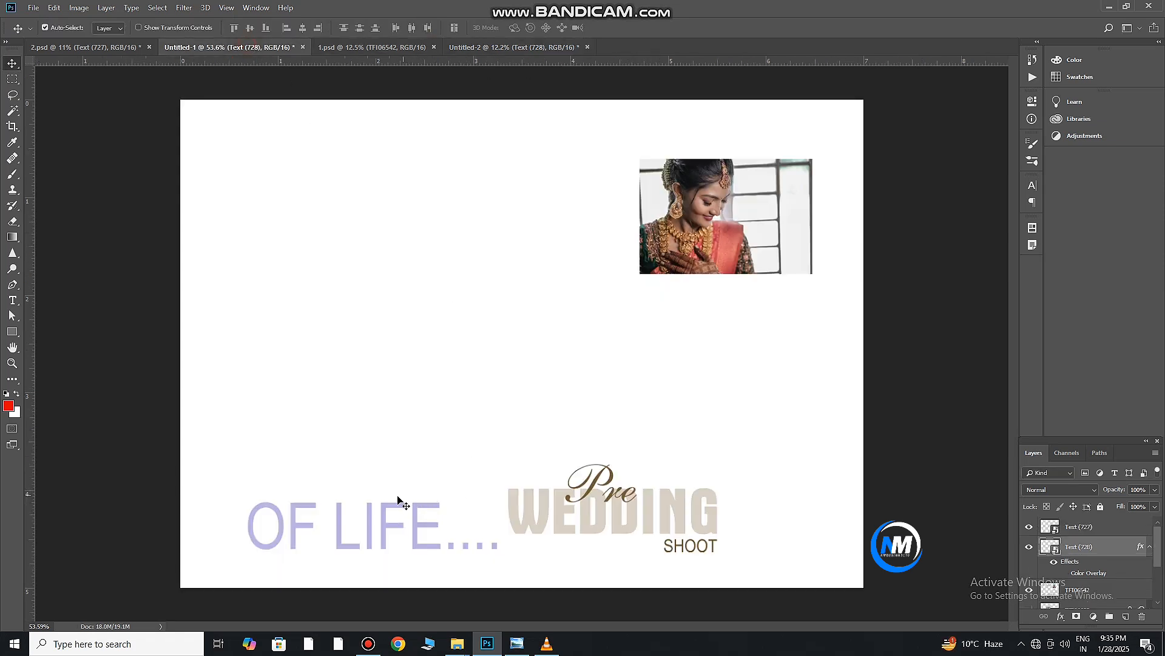
drag(398, 498, 600, 442)
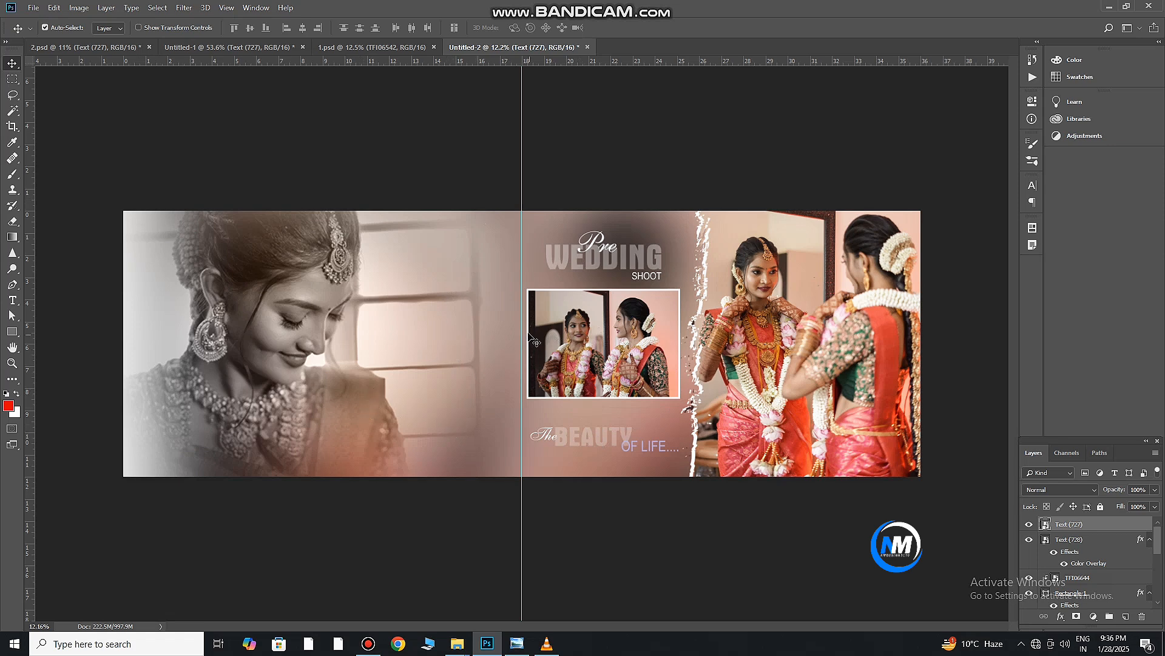
drag(524, 326, 15, 340)
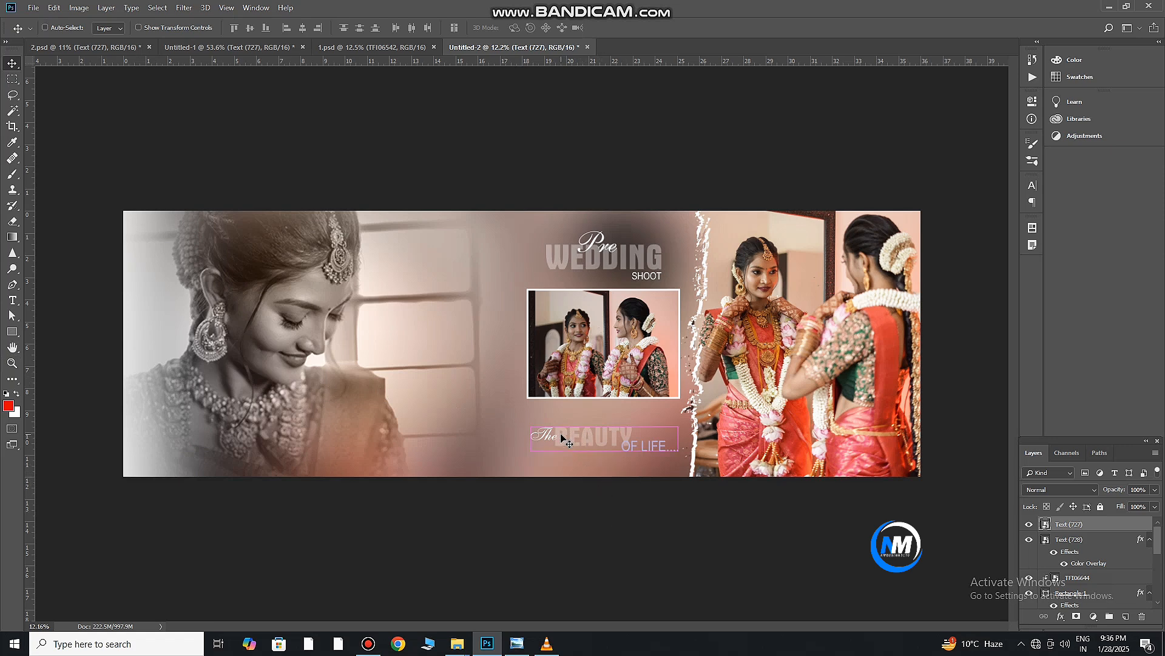
drag(560, 436, 559, 431)
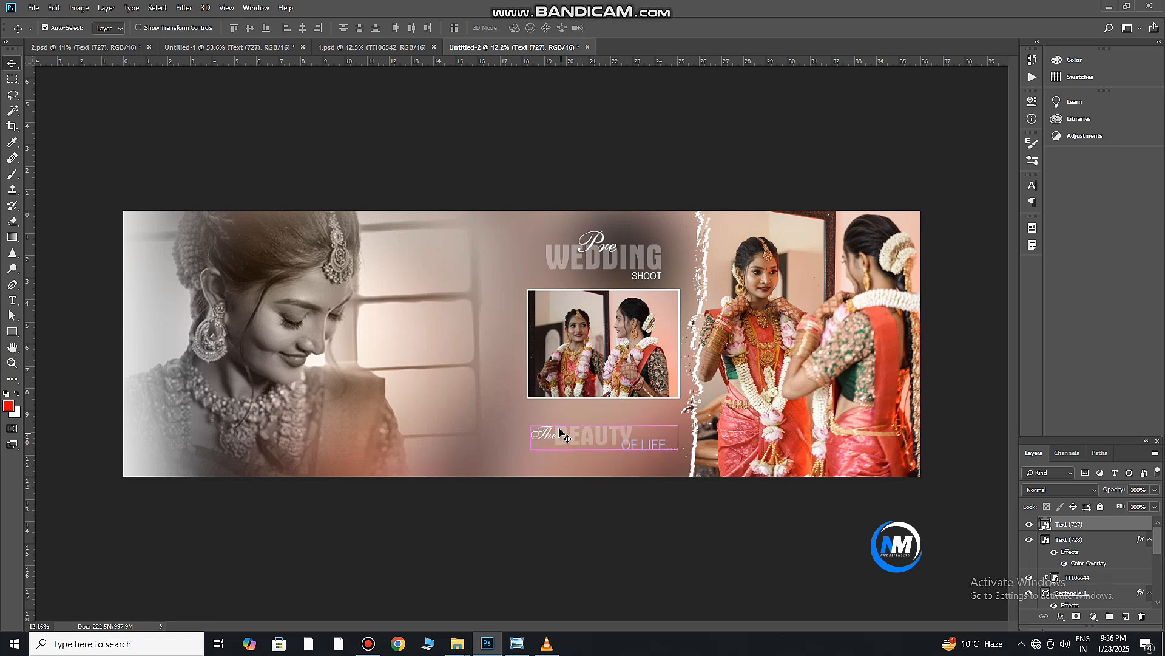
mouse_move(320, 341)
mouse_down()
mouse_move(352, 335)
mouse_move(312, 337)
mouse_up()
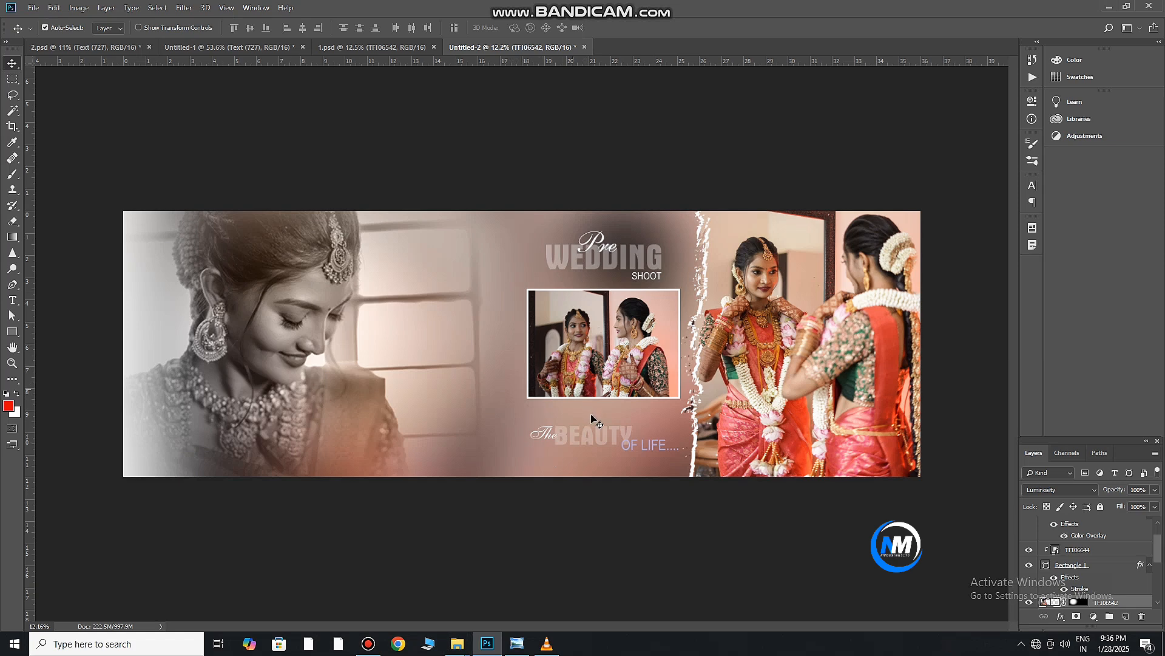
Step: Switch to File Explorer and open the nested Text folder inside downloads on Local Disk (E:)
mouse_move(459, 645)
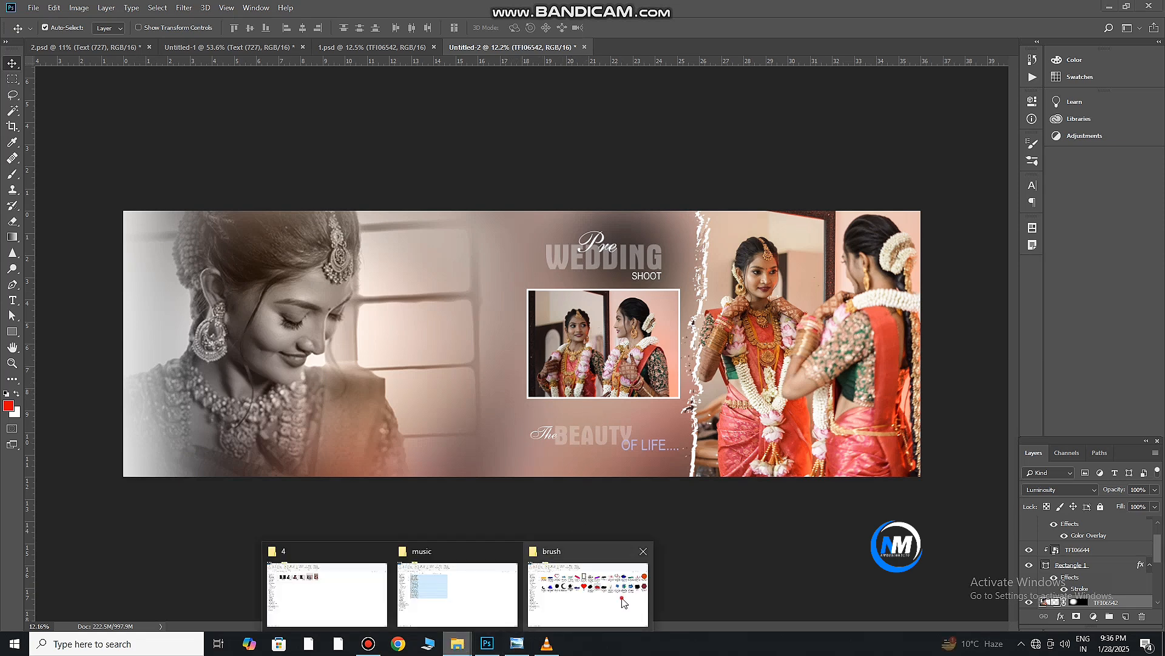
click(588, 593)
click(54, 419)
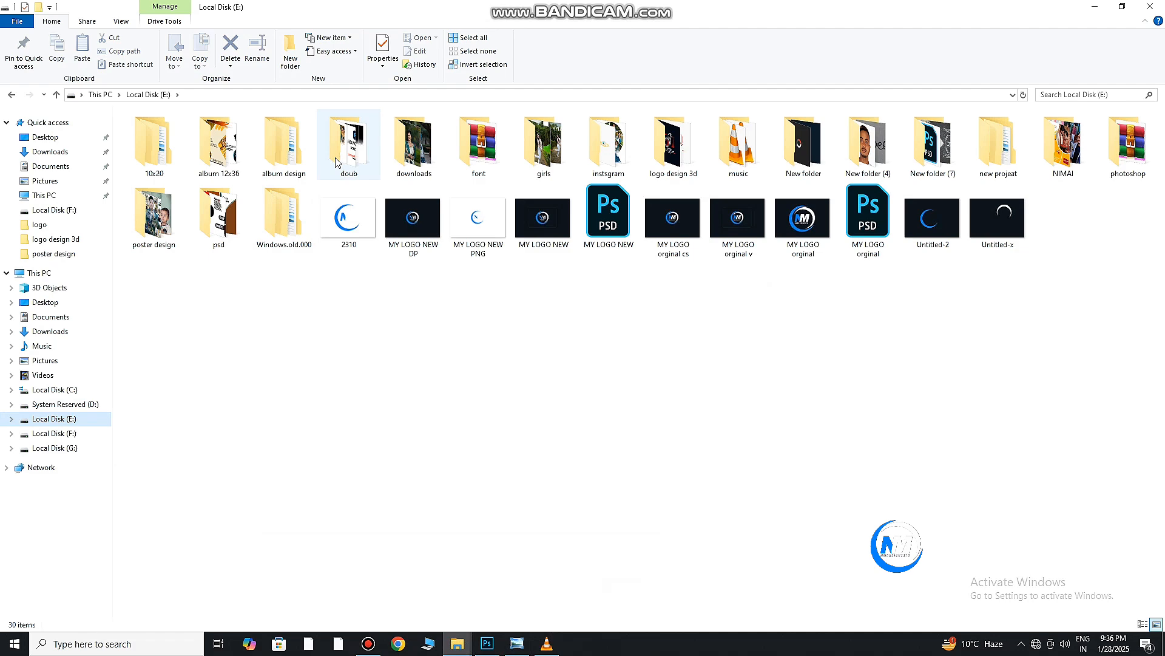
double_click(414, 149)
double_click(203, 142)
click(235, 139)
double_click(234, 140)
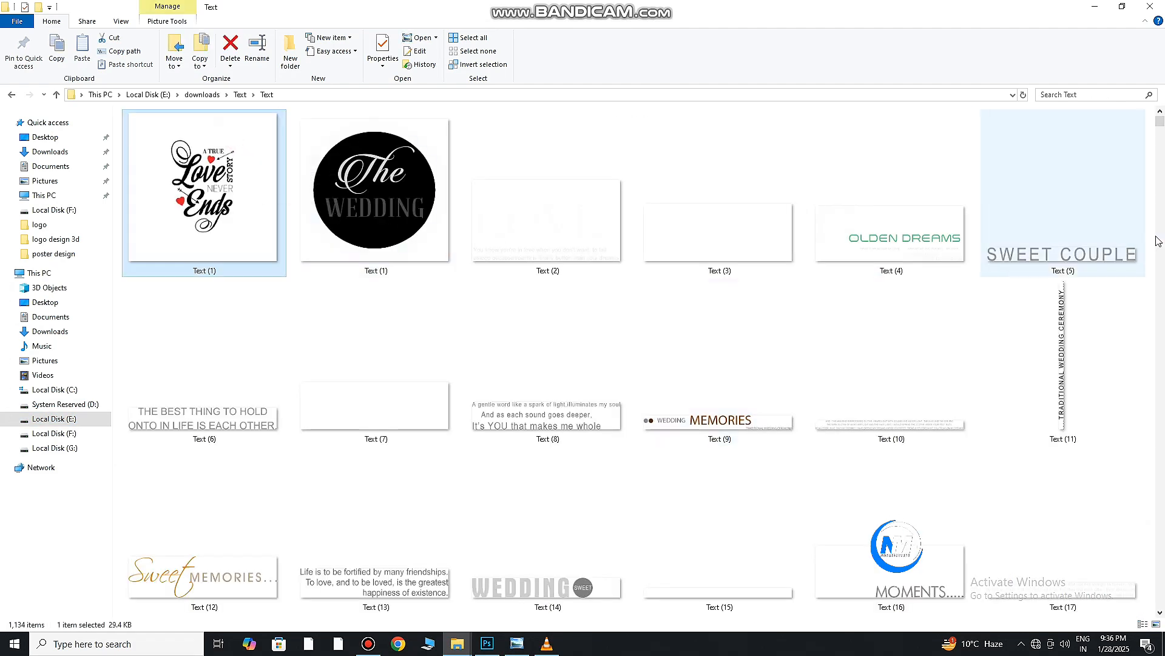
Step: Look through the PNG text artwork in the Text folder for a bride title to use on the album spread
drag(1160, 125, 1159, 525)
drag(997, 436, 1098, 460)
scroll(749, 380, down, 4)
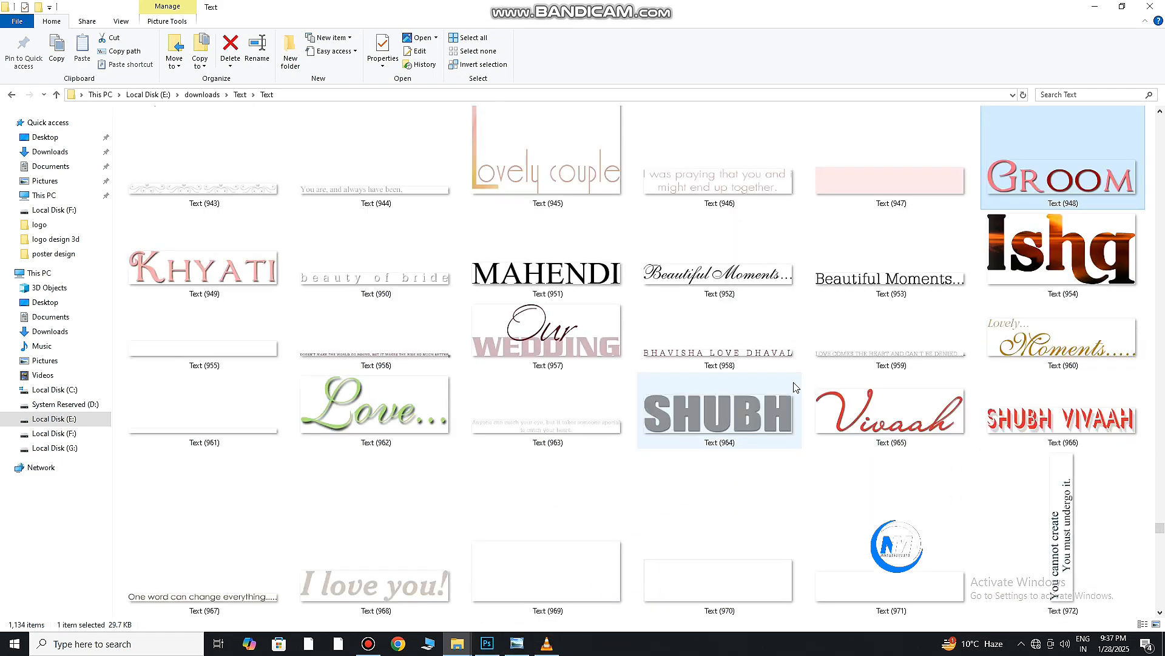
scroll(969, 403, down, 4)
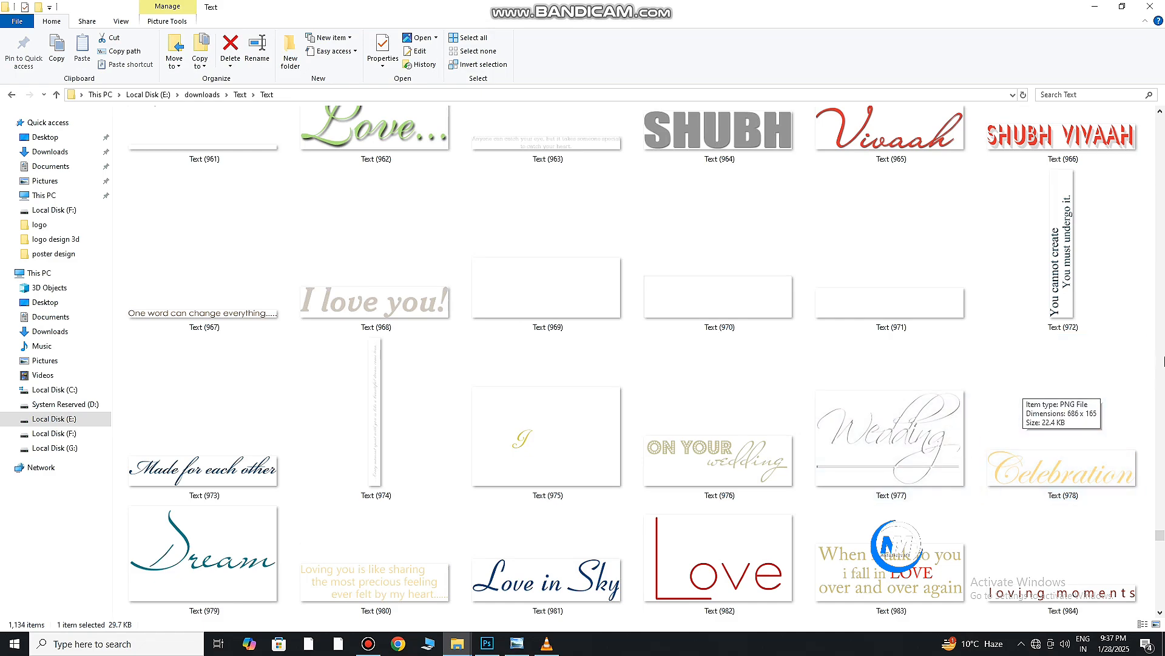
drag(1160, 537, 1160, 401)
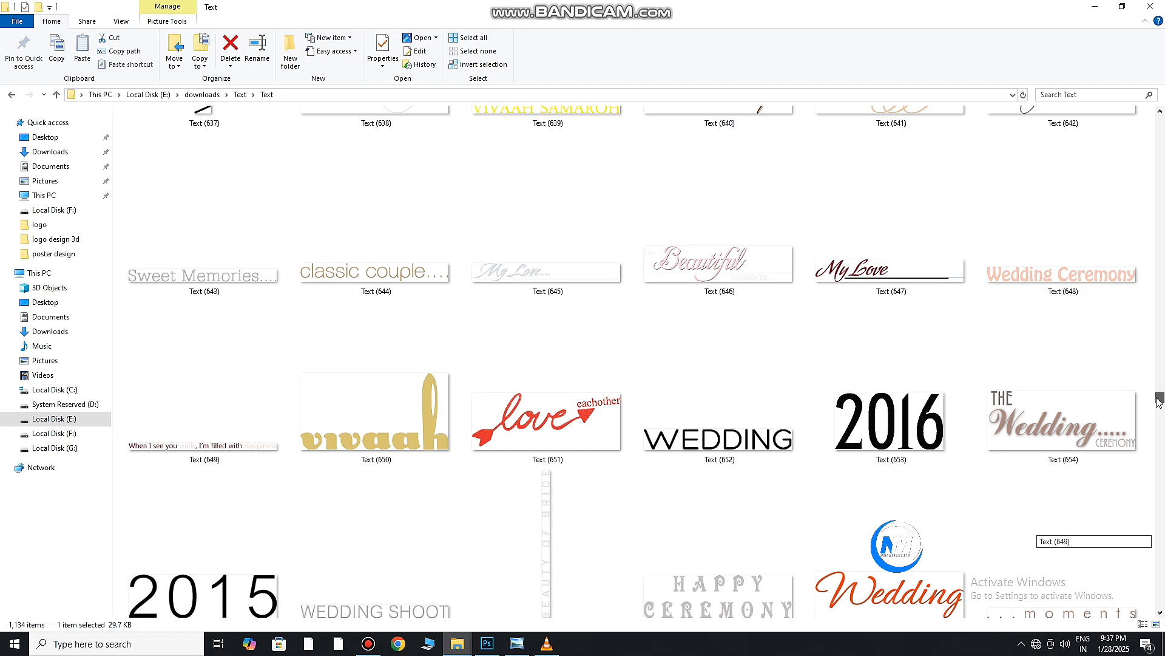
drag(1160, 401, 1159, 396)
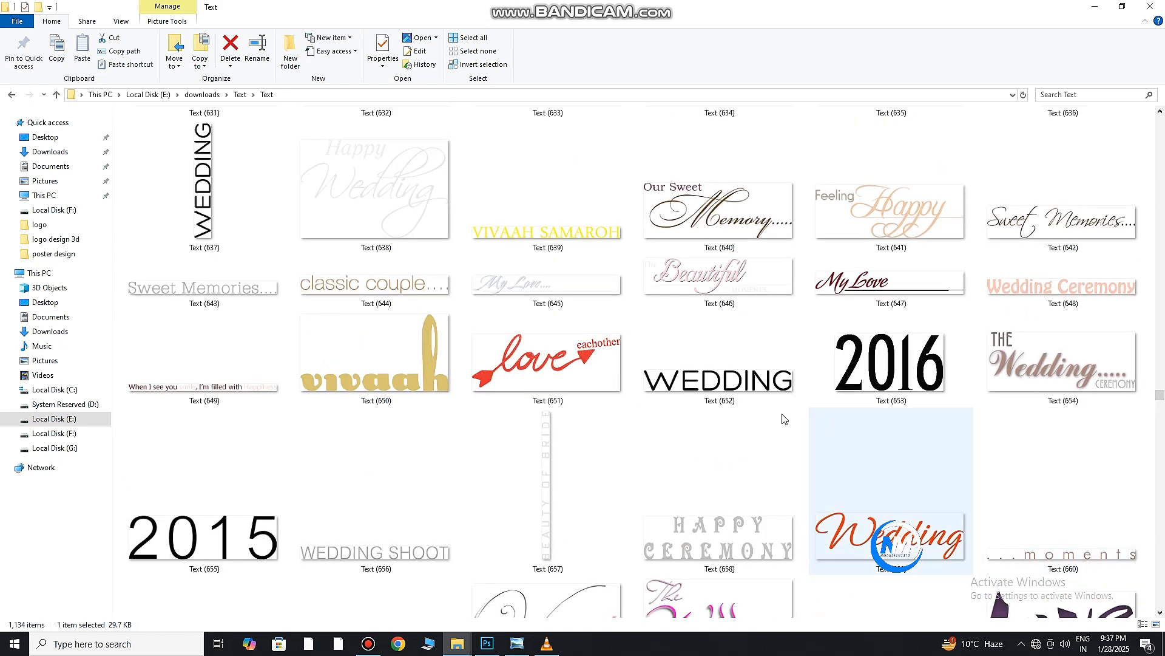
scroll(1079, 474, up, 3)
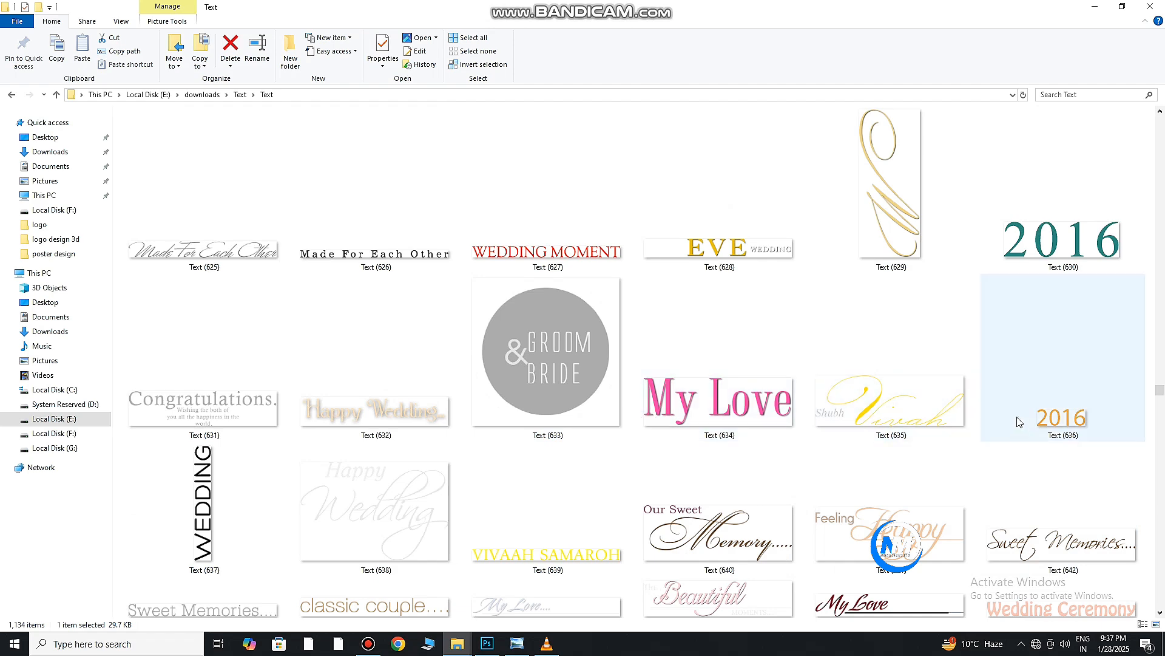
scroll(380, 478, down, 10)
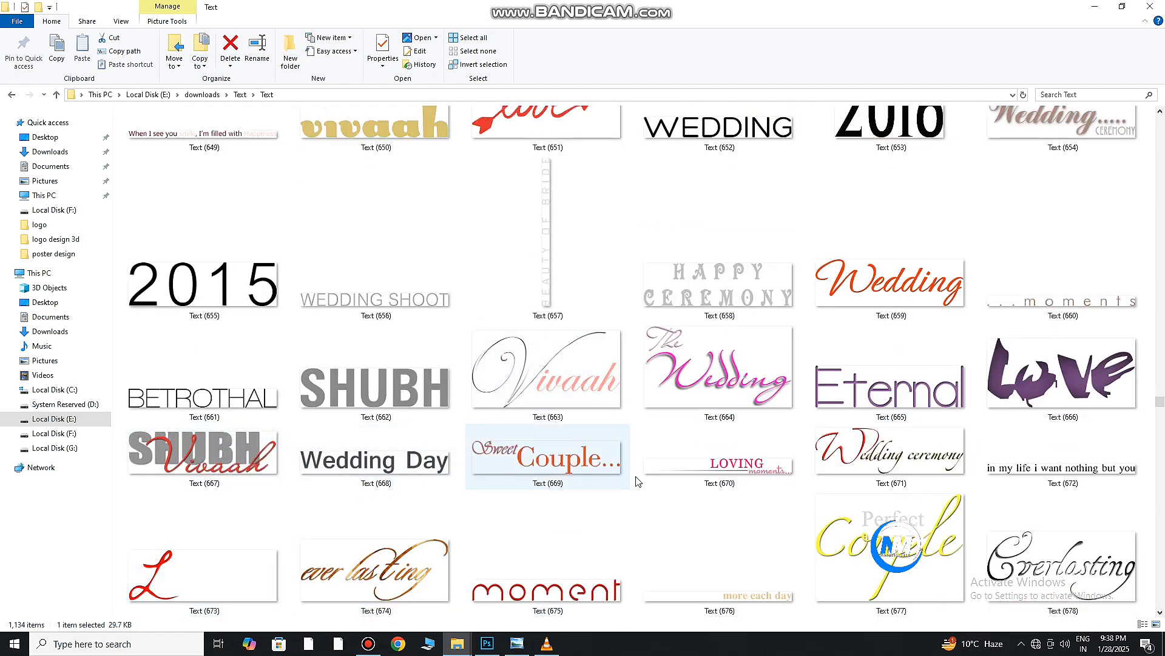
scroll(889, 455, down, 5)
scroll(478, 522, down, 5)
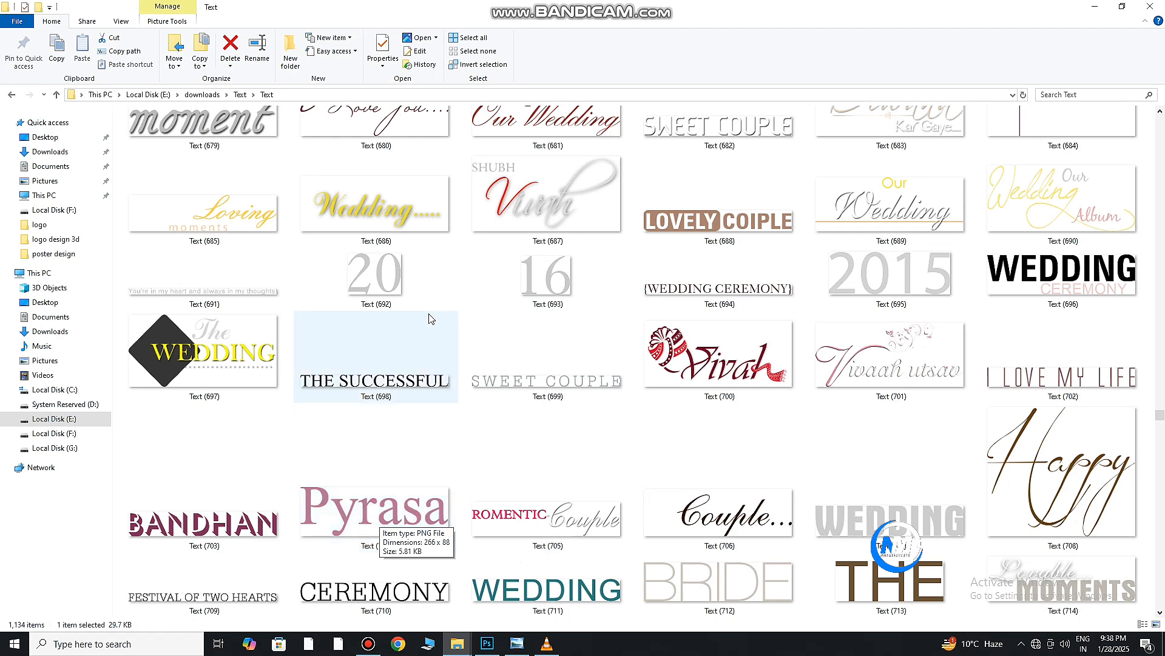
scroll(925, 372, down, 10)
scroll(358, 455, down, 8)
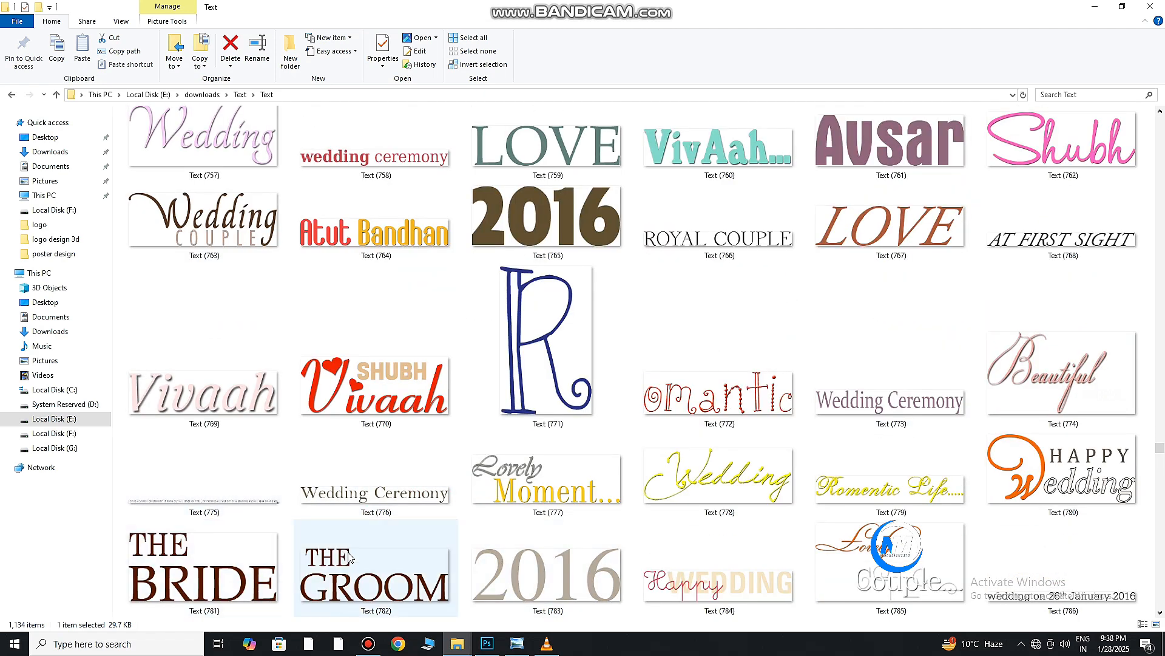
scroll(359, 555, down, 5)
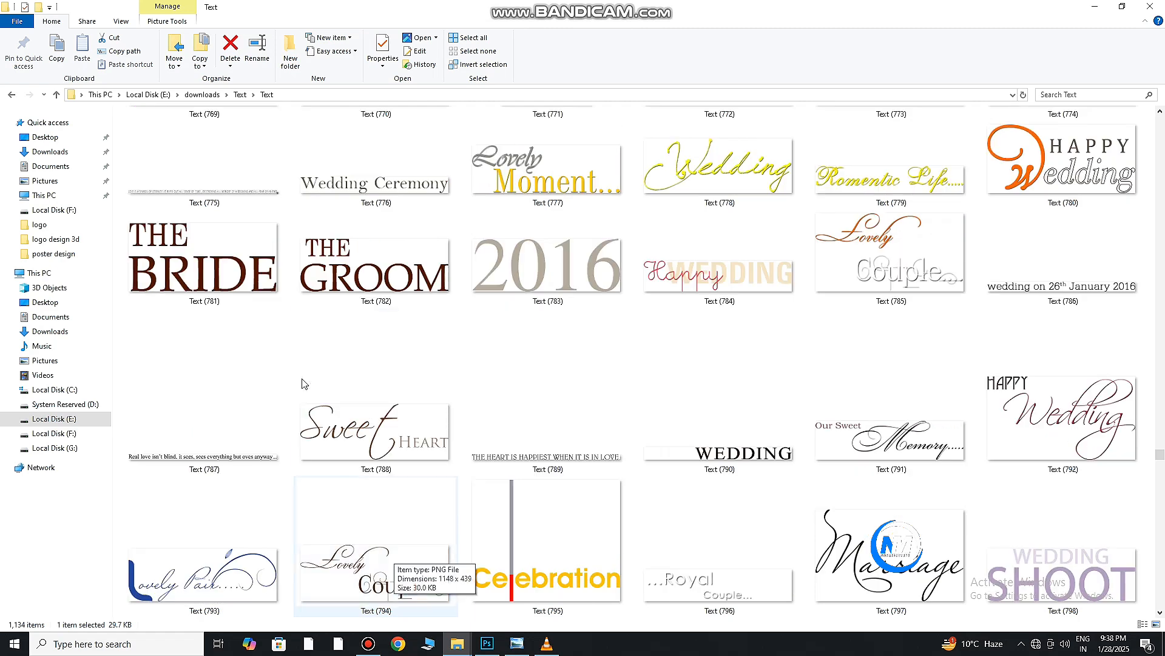
Step: Place the Text (781) image, THE BRIDE, into Untitled-2 between the faded portrait and the framed photo
click(184, 284)
drag(184, 284, 487, 319)
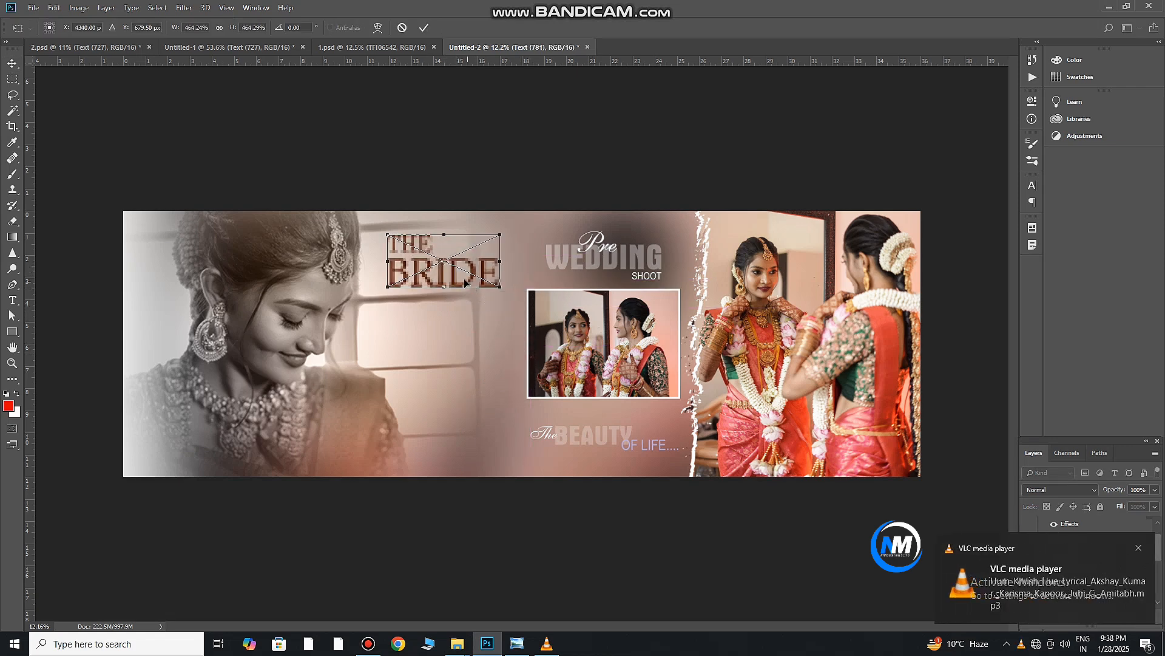
drag(456, 279, 457, 338)
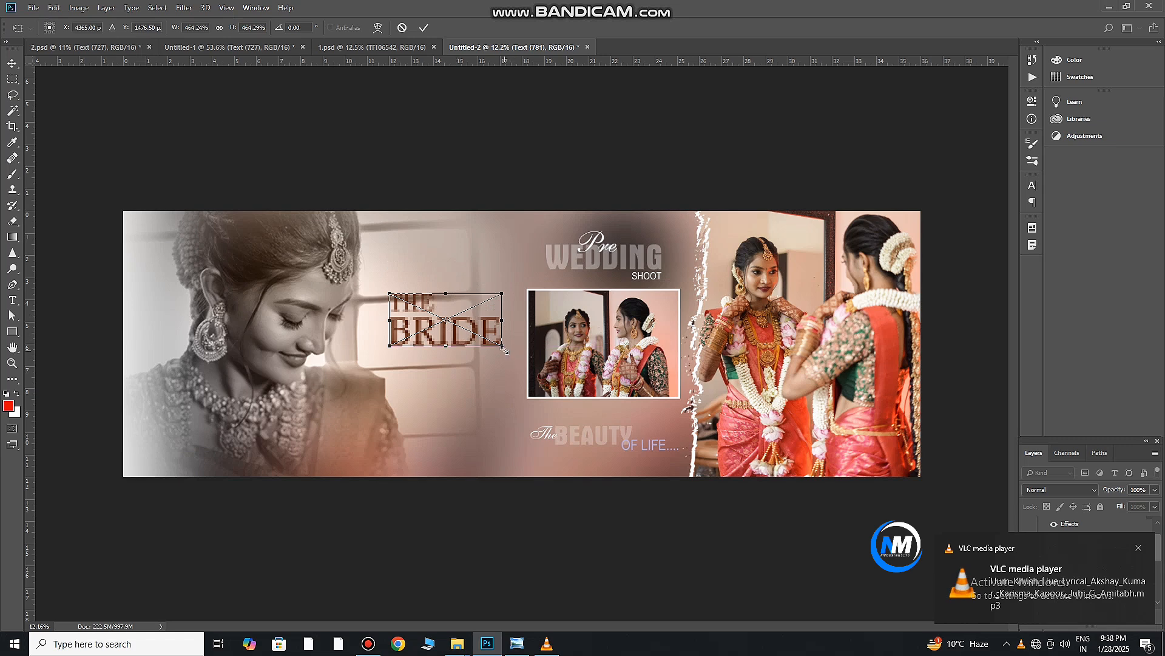
click(424, 27)
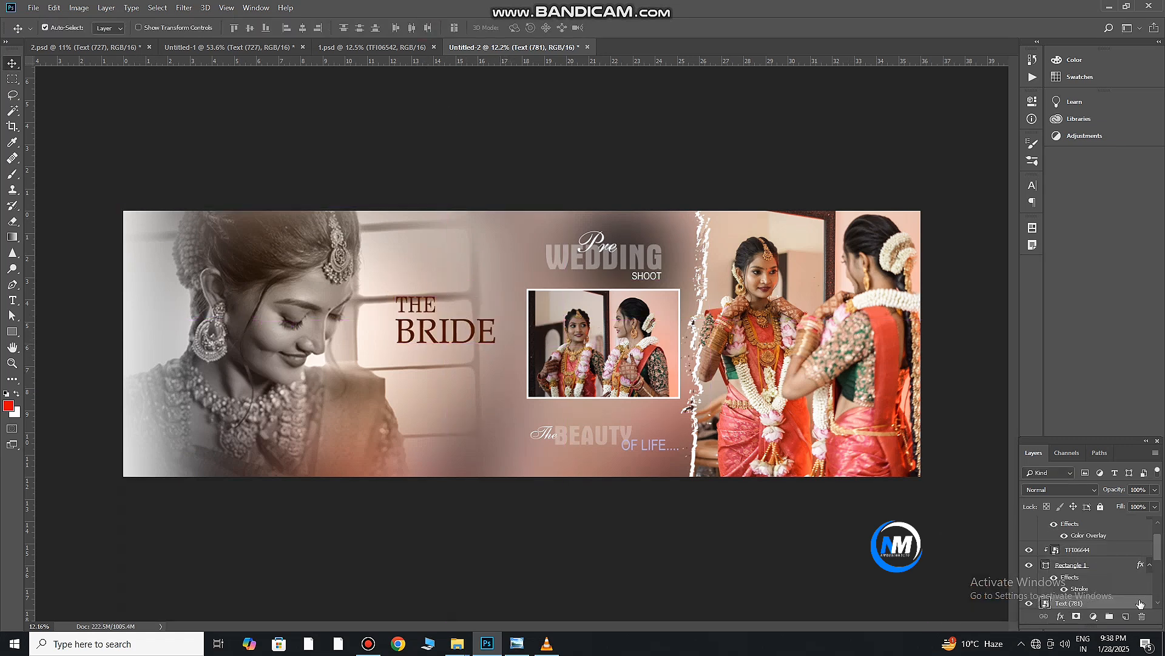
Step: Bring the THE BRIDE text layer to the top of the layer stack and apply a white Color Overlay to it
drag(1140, 603, 1127, 521)
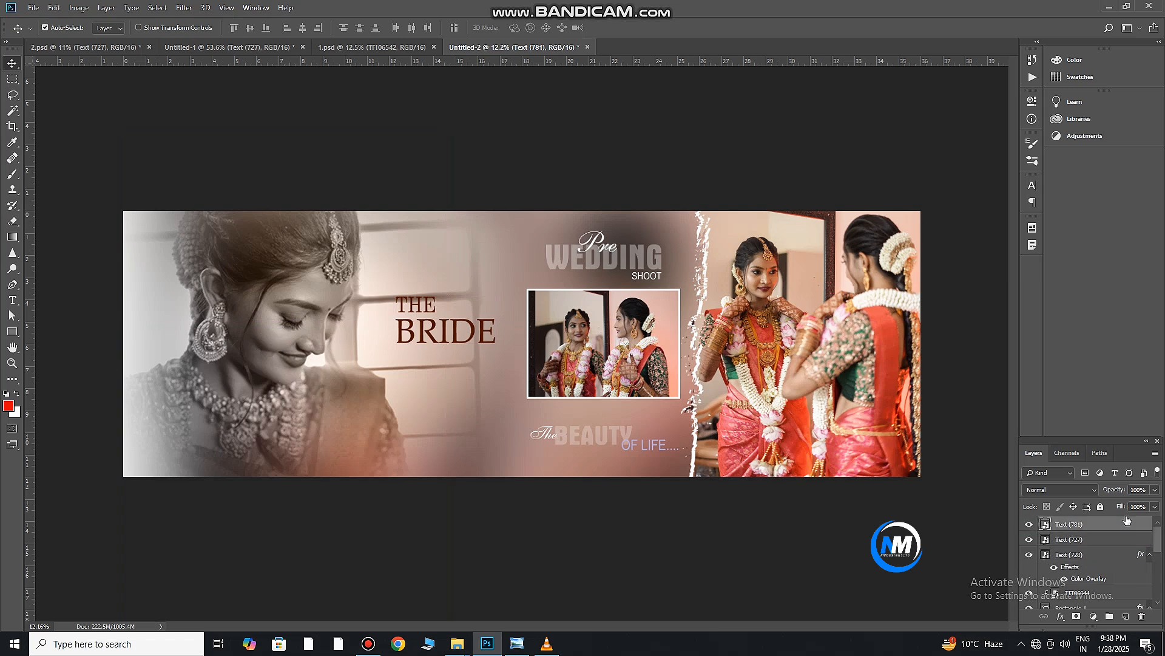
double_click(1145, 527)
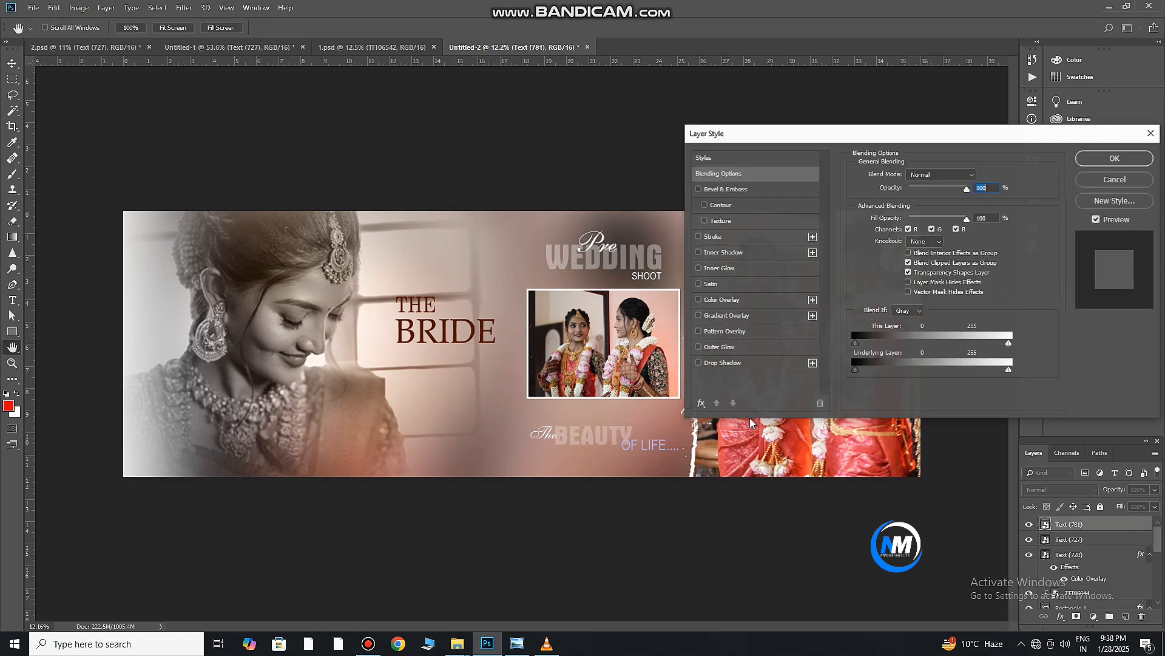
click(742, 300)
click(1116, 158)
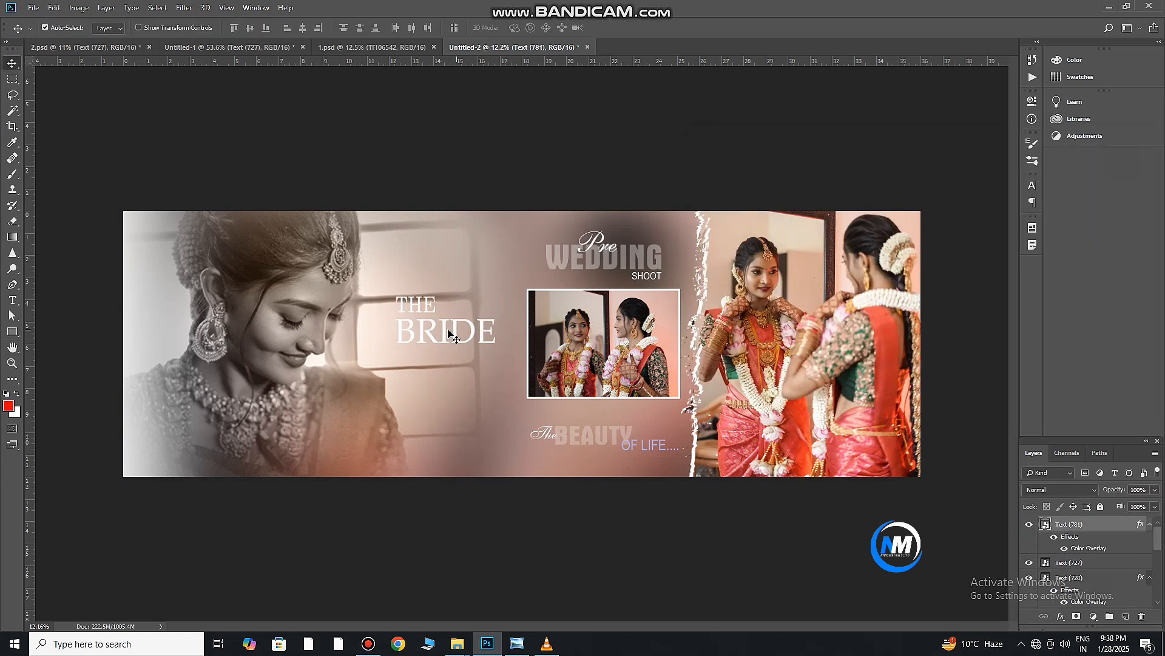
Step: Shift the THE BRIDE title slightly downward beside the framed photo and reduce its layer opacity to 48%
drag(423, 338, 423, 358)
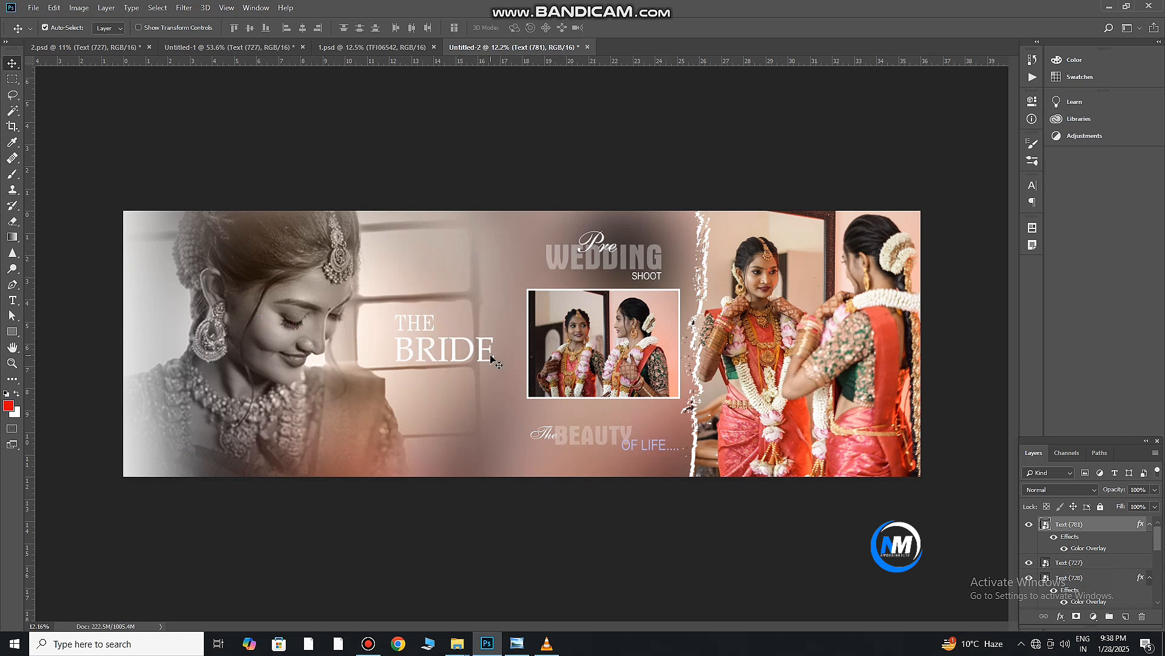
click(1155, 490)
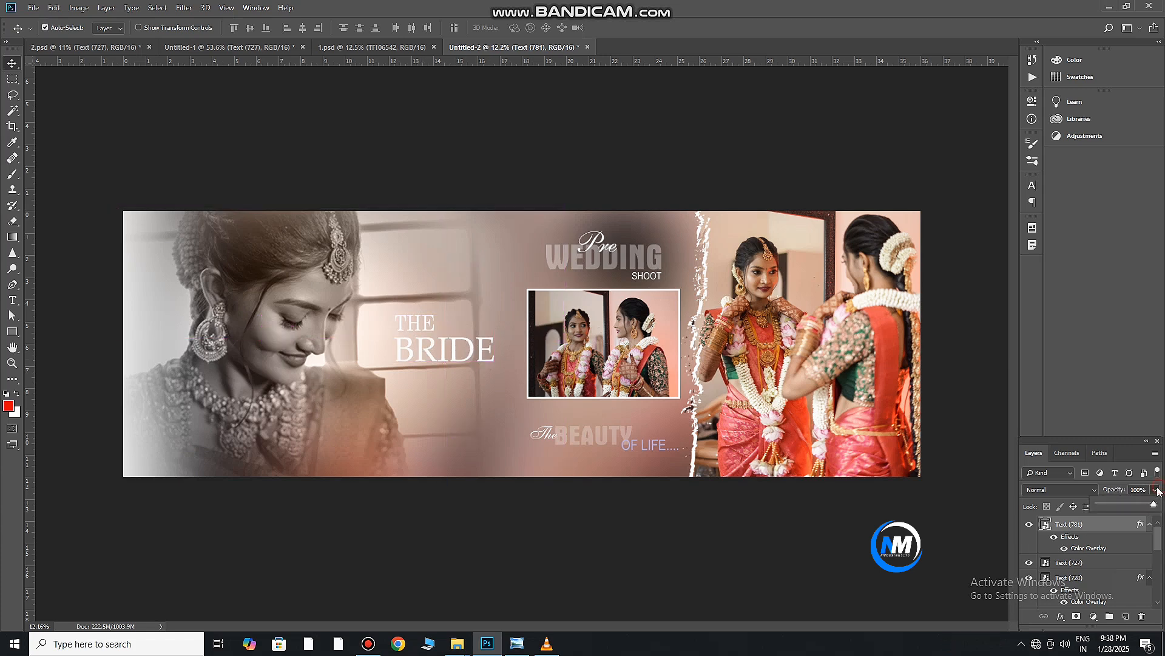
drag(1102, 503, 1126, 501)
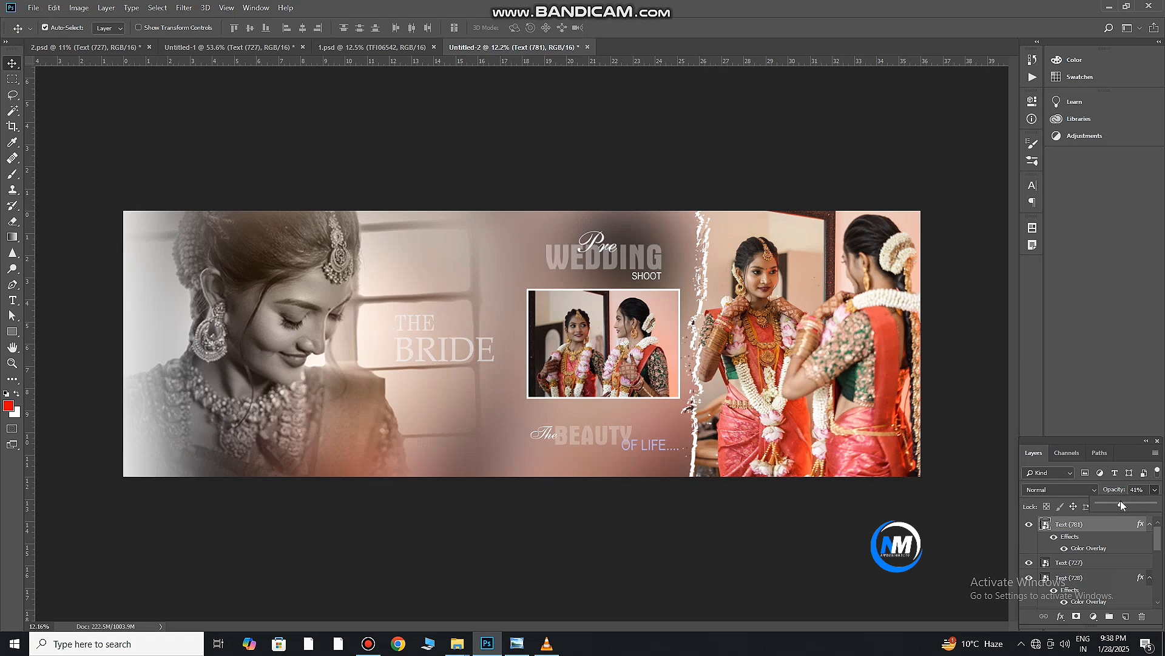
drag(1119, 504, 1125, 503)
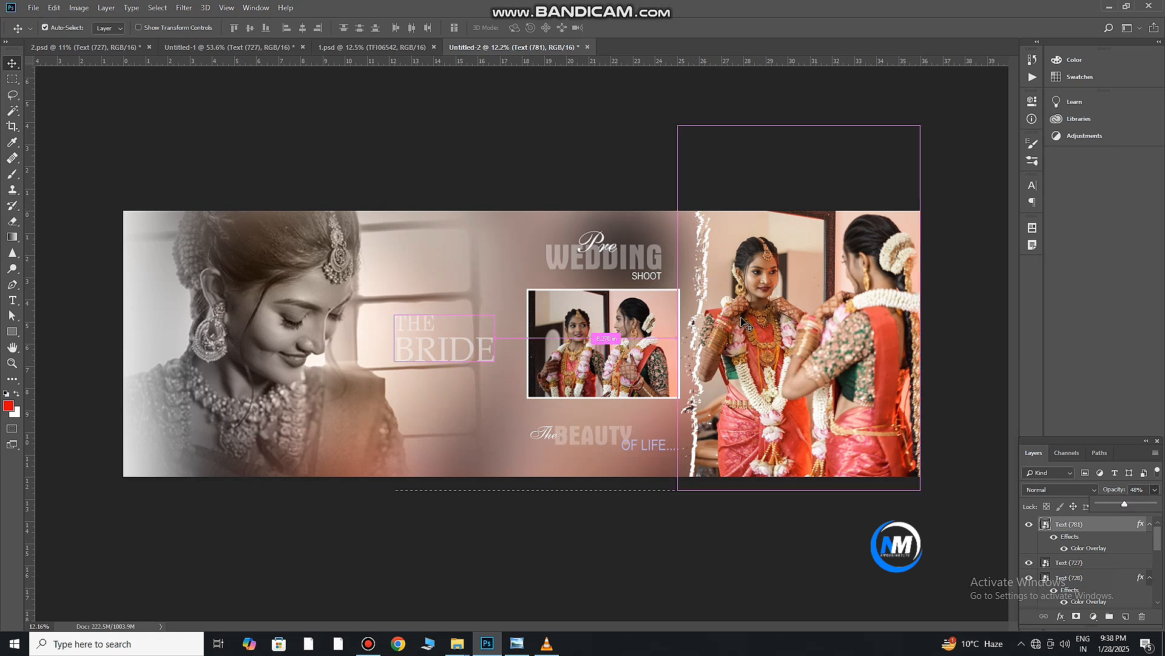
drag(739, 343, 700, 384)
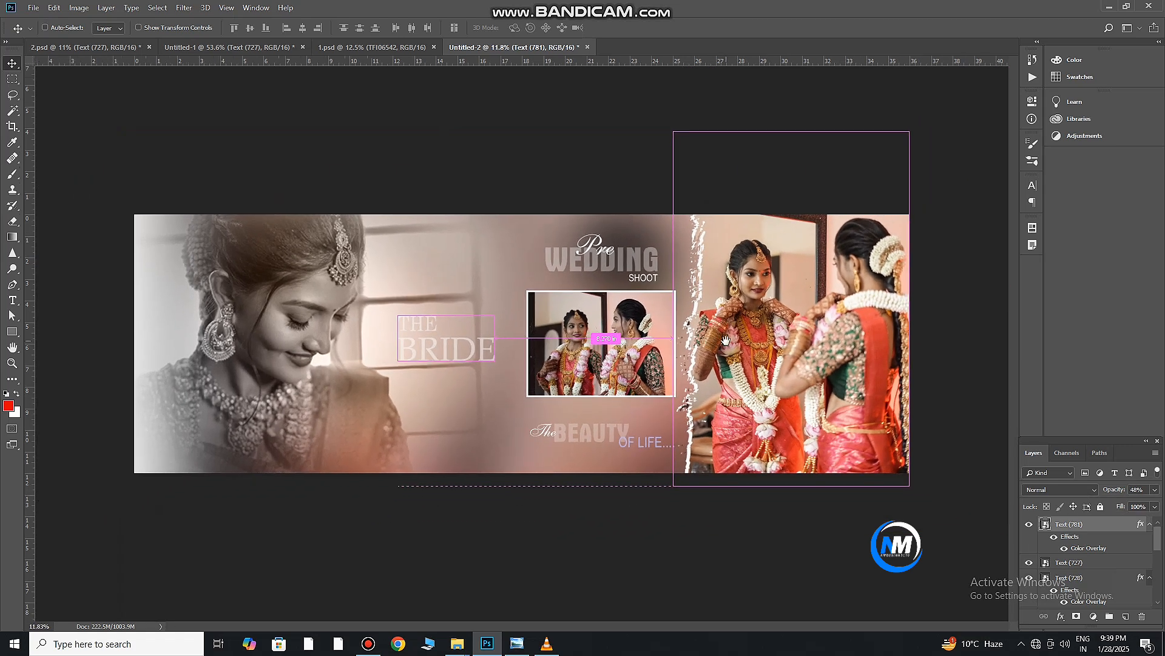